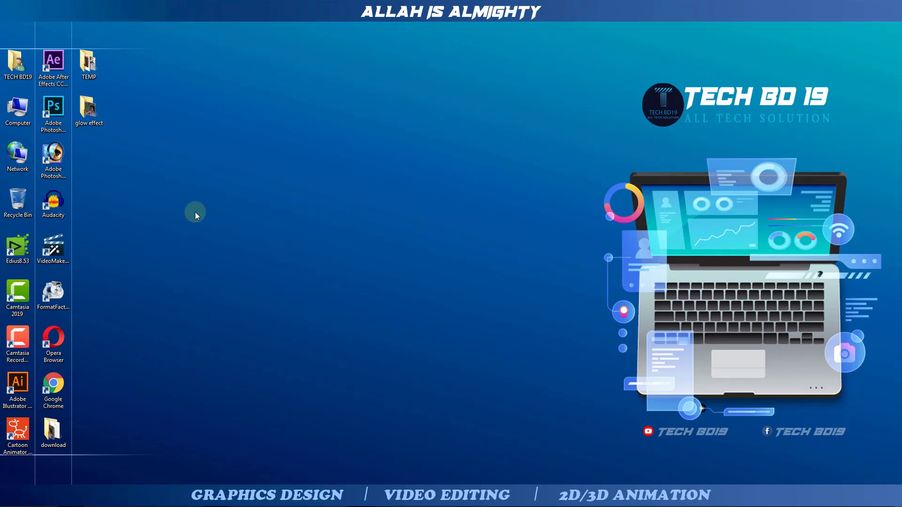
Launch EDIUS and create a new project with the HD 1920x1080 25p 16:9 8bit preset
double_click(17, 247)
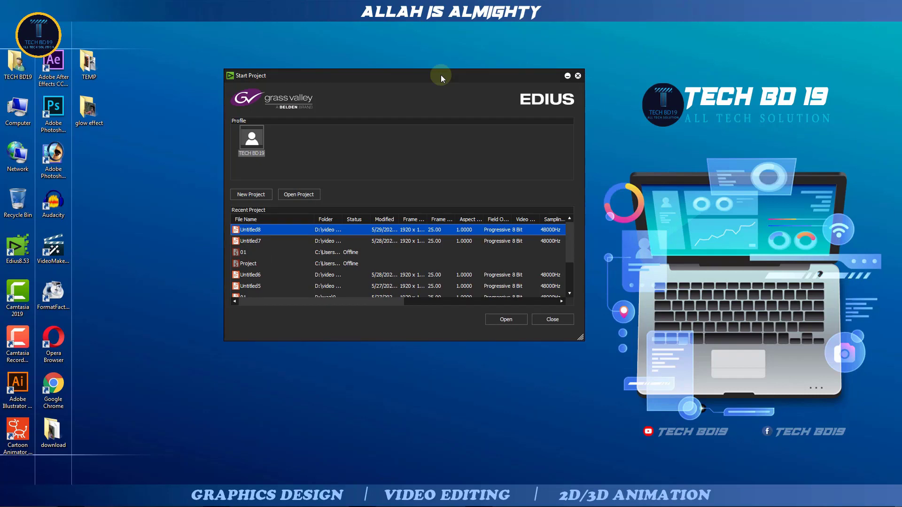
click(250, 194)
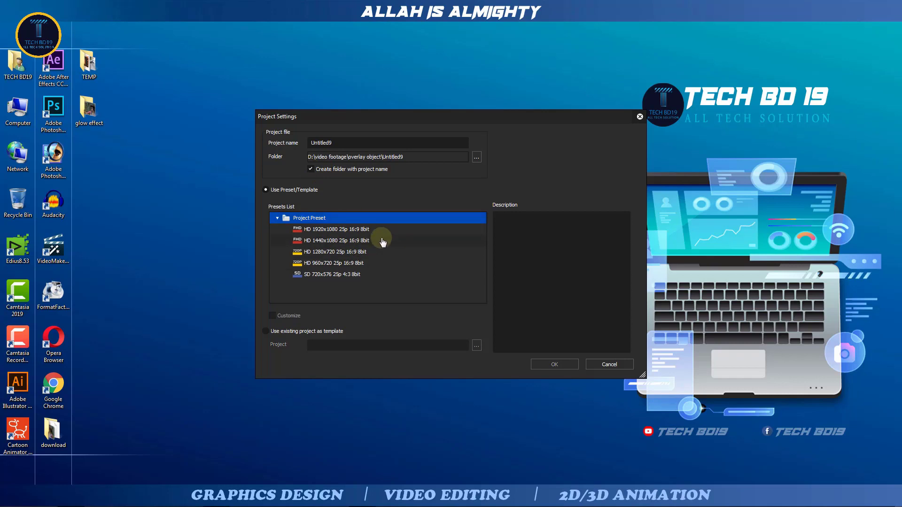
click(345, 230)
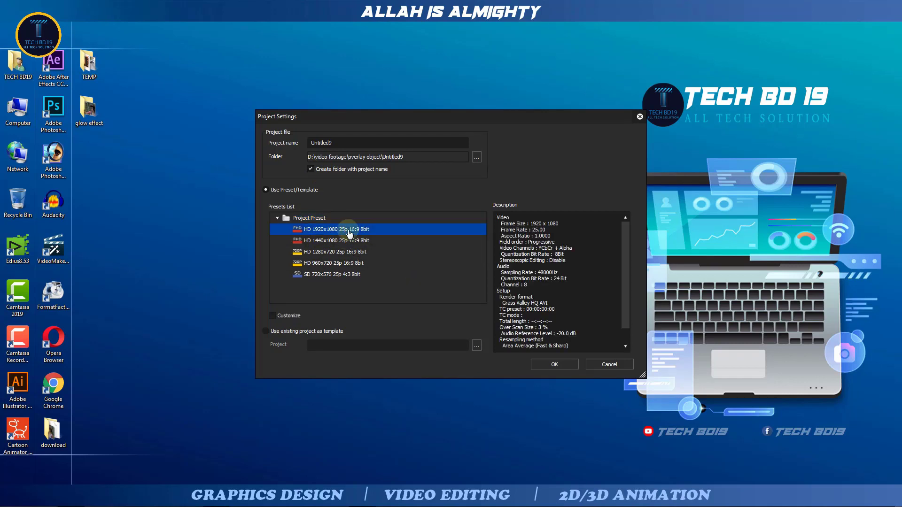
click(555, 365)
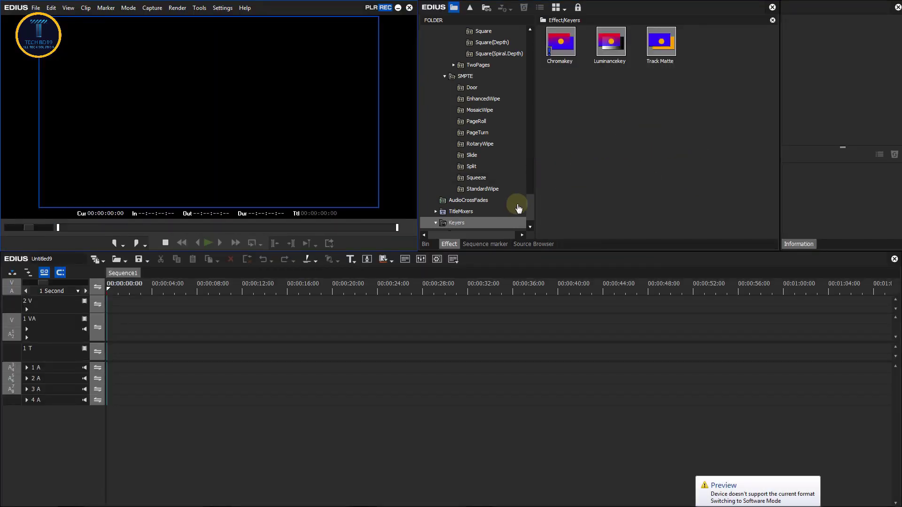
Import the woman footage clip from the glow effect folder on the desktop into the bin
click(426, 244)
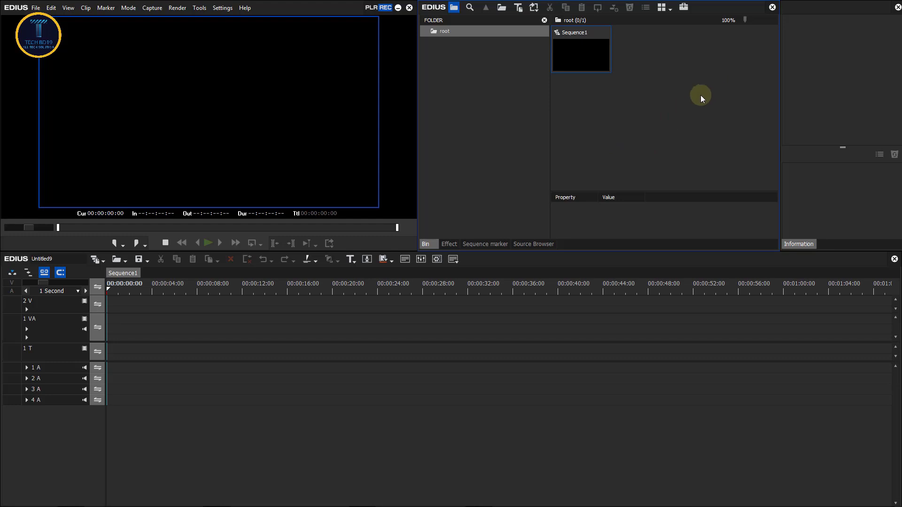
right_click(644, 106)
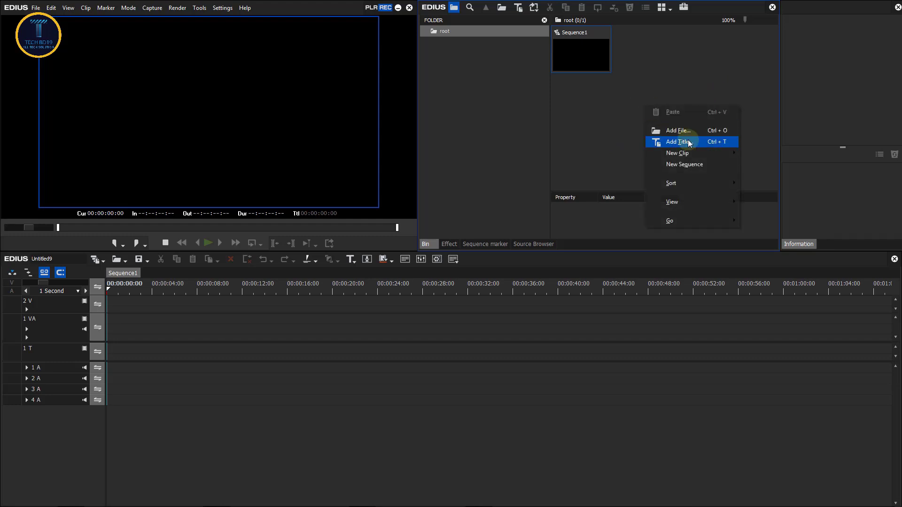
click(700, 130)
click(428, 79)
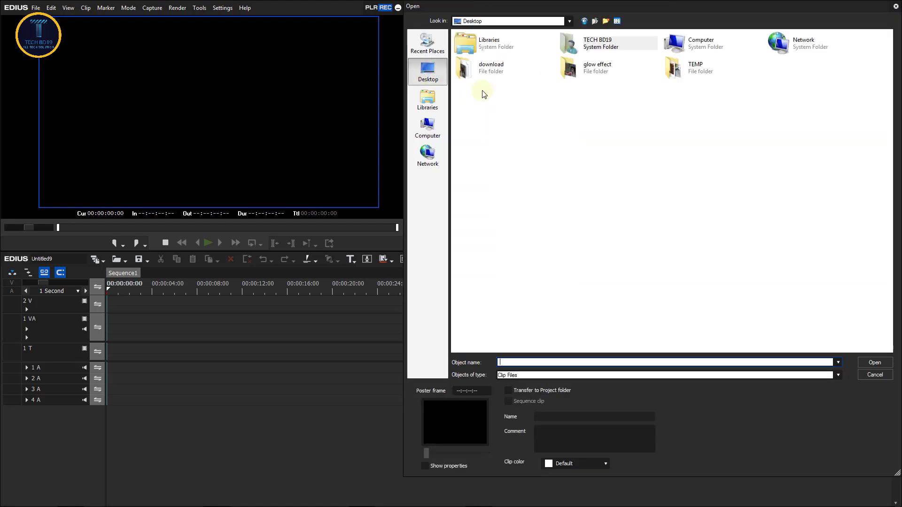
double_click(610, 68)
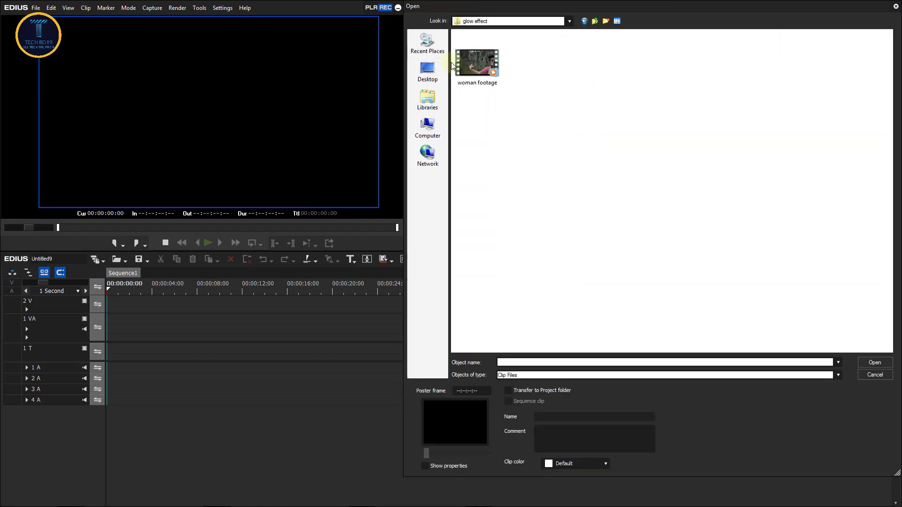
double_click(476, 68)
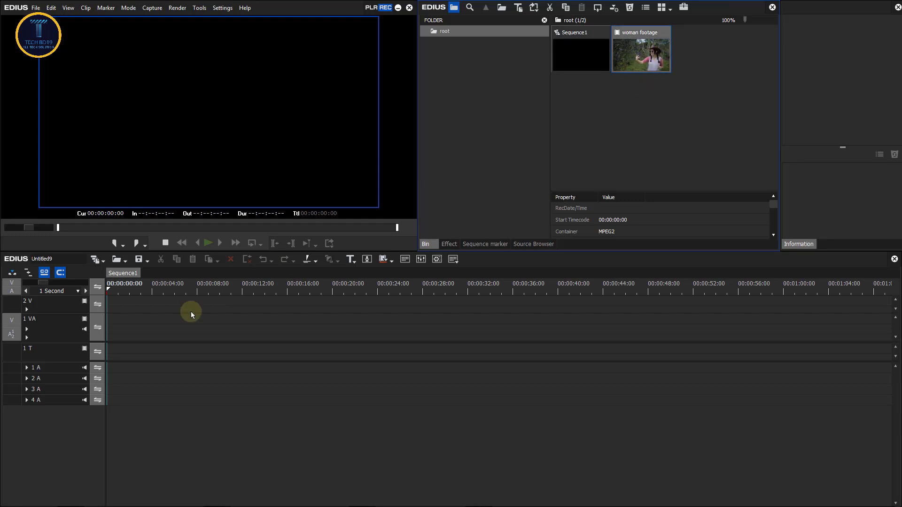
Turn off group/link mode and place the woman footage clip at the start of the 1 VA track
click(16, 292)
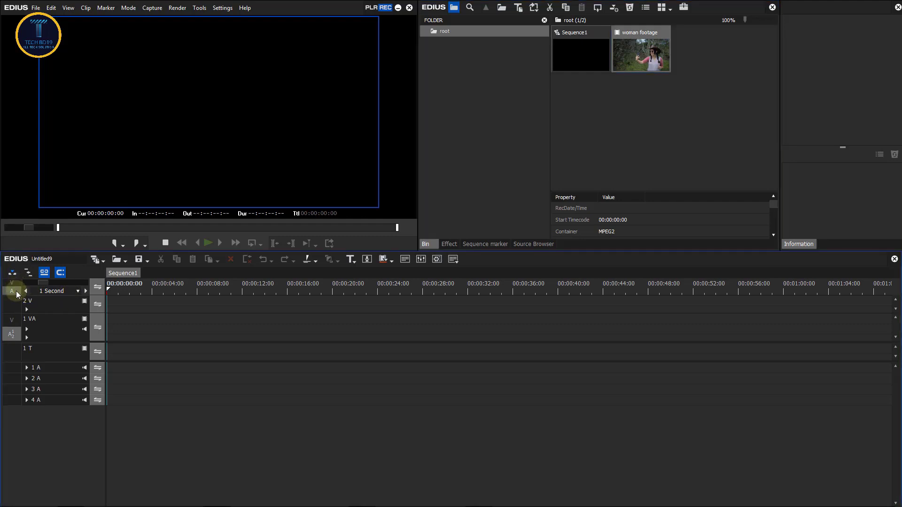
click(47, 277)
drag(641, 54, 107, 323)
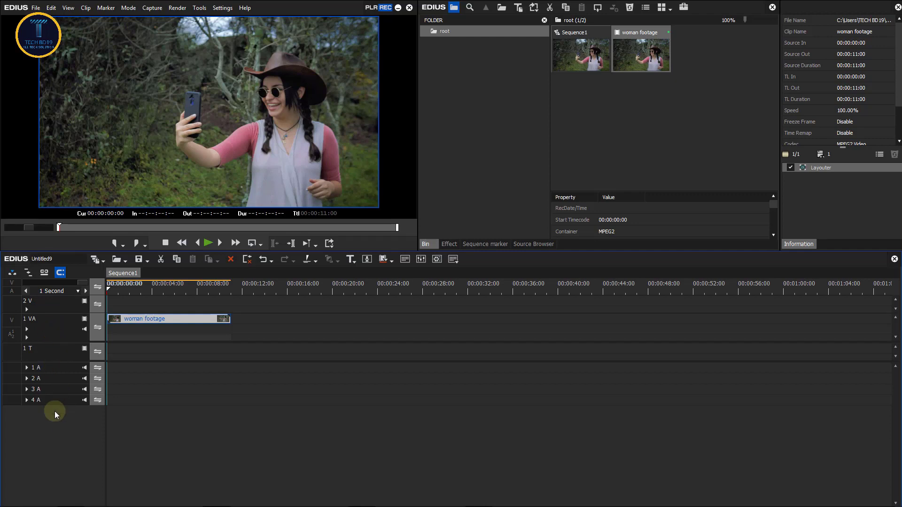
Select the 2 V track as the active track
click(55, 305)
right_click(63, 305)
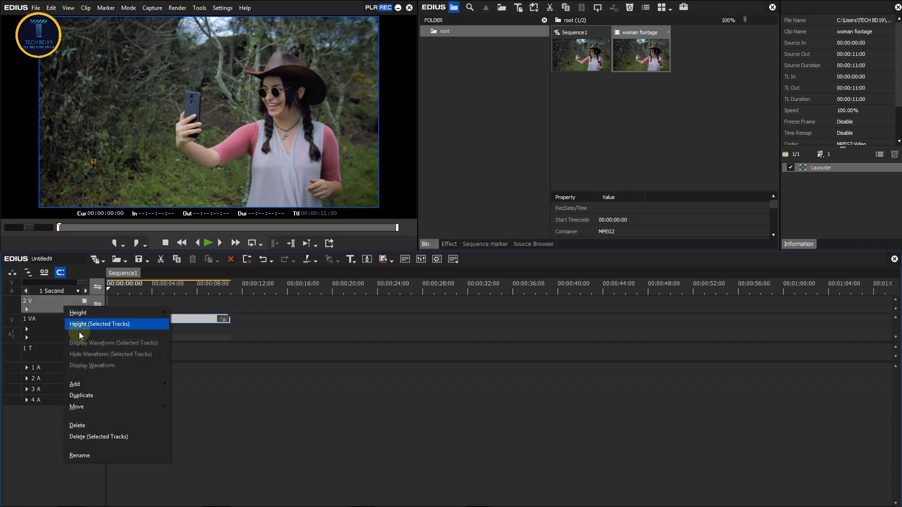
mouse_move(70, 385)
click(247, 349)
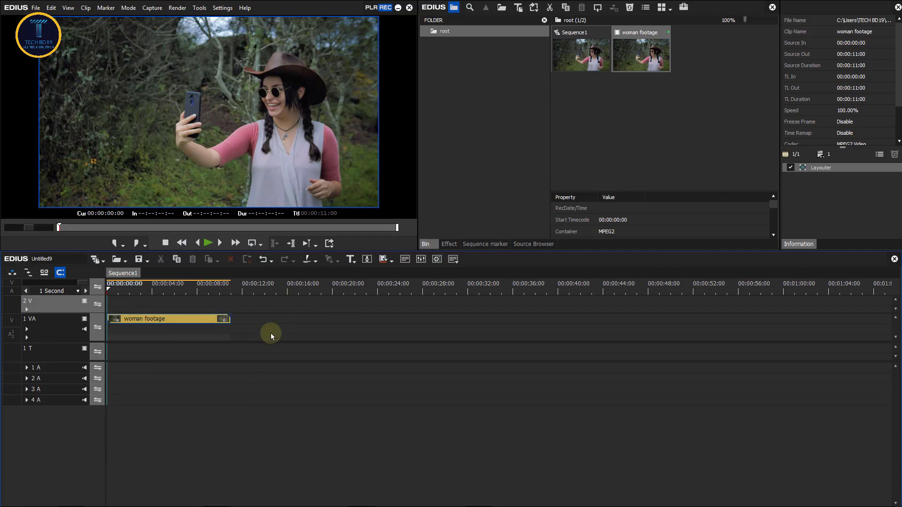
Play a short part of the footage and return the playhead to the start of the sequence
scroll(224, 317, up, 2)
key(space)
click(153, 290)
drag(153, 291, 107, 292)
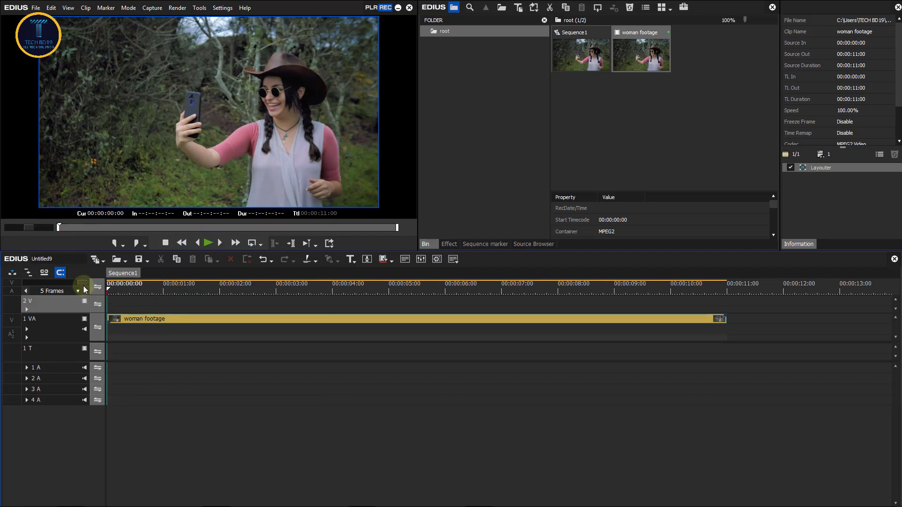
Locate the frame at 00:00:00:06 and split the woman footage clip there
key(space)
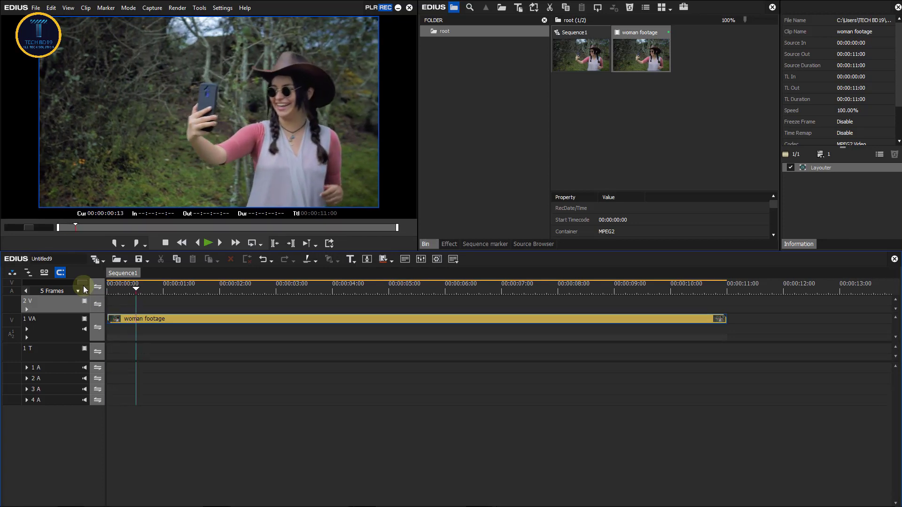
key(j)
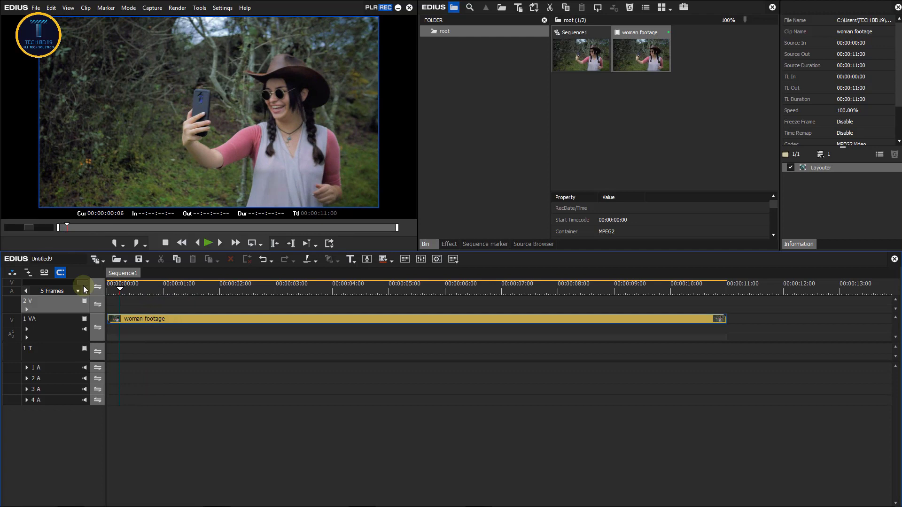
click(148, 319)
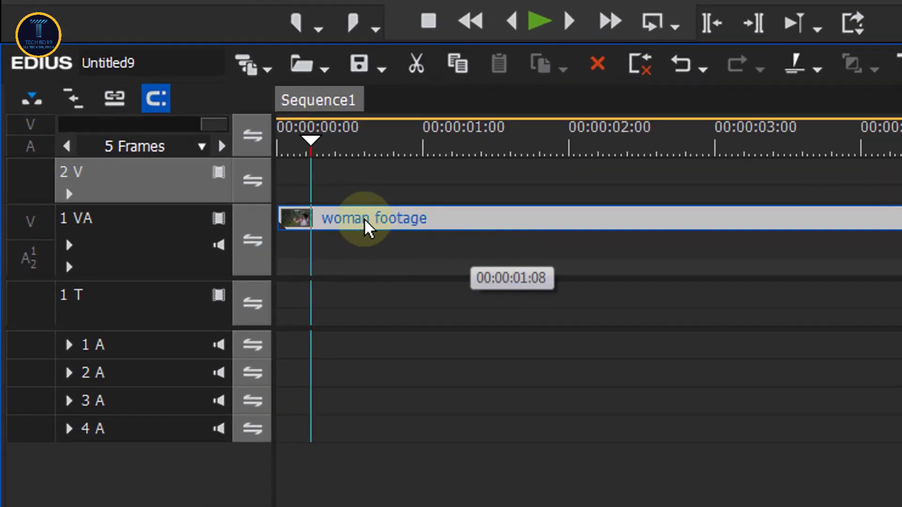
key(c)
Split the woman footage clip again at 00:00:00:10 to isolate a four-frame segment
key(Right)
key(Right)
key(Right)
key(Right)
key(Right)
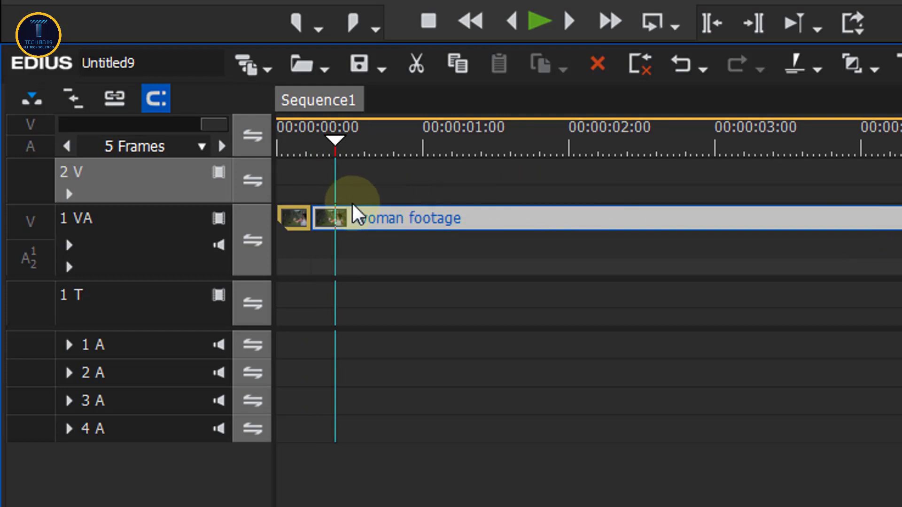
key(c)
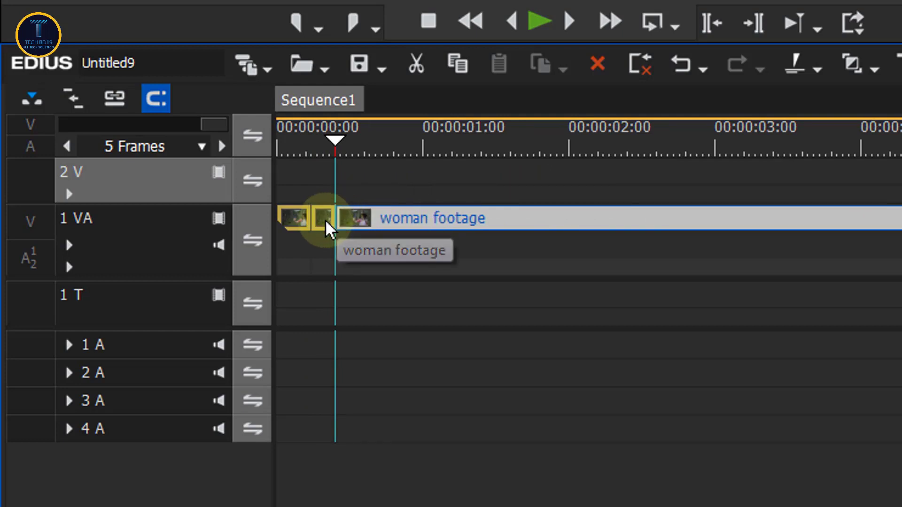
Select the short middle segment and examine its frames from 00:00:00:06 to 00:00:00:10
click(324, 218)
click(308, 141)
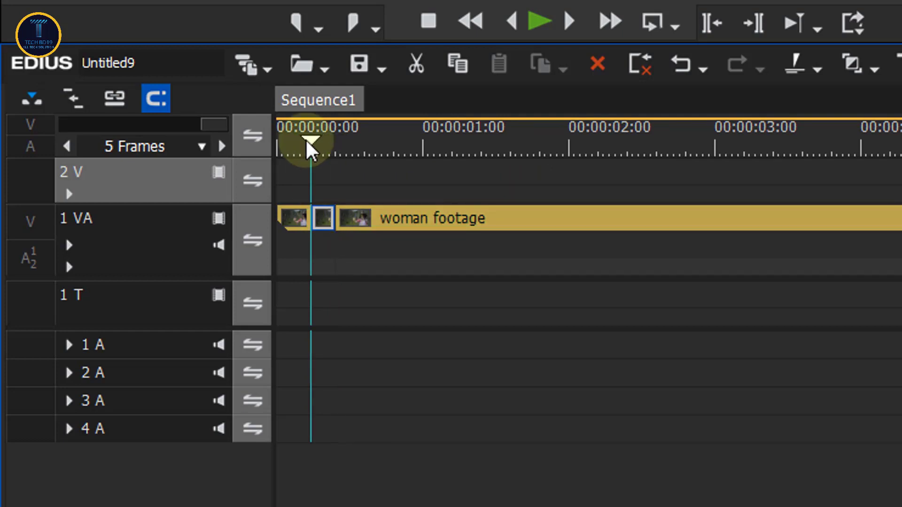
scroll(329, 165, down, 1)
scroll(328, 164, up, 3)
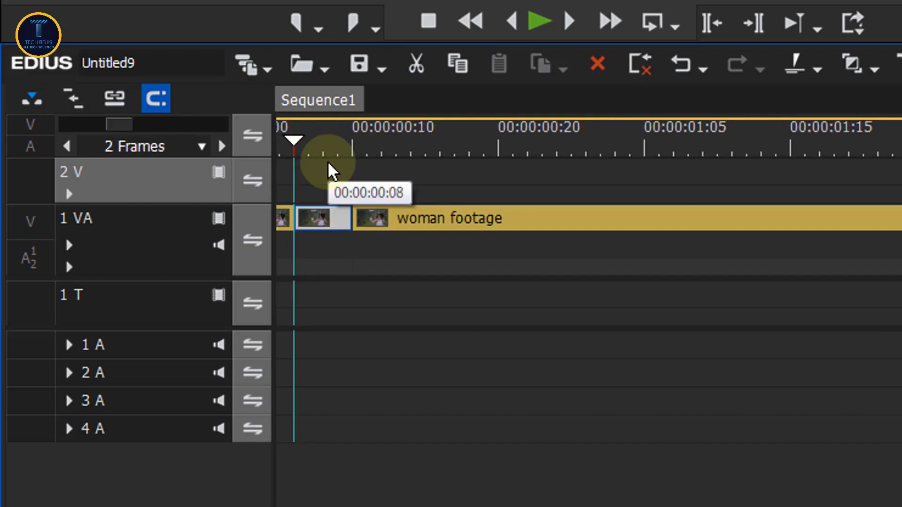
click(329, 164)
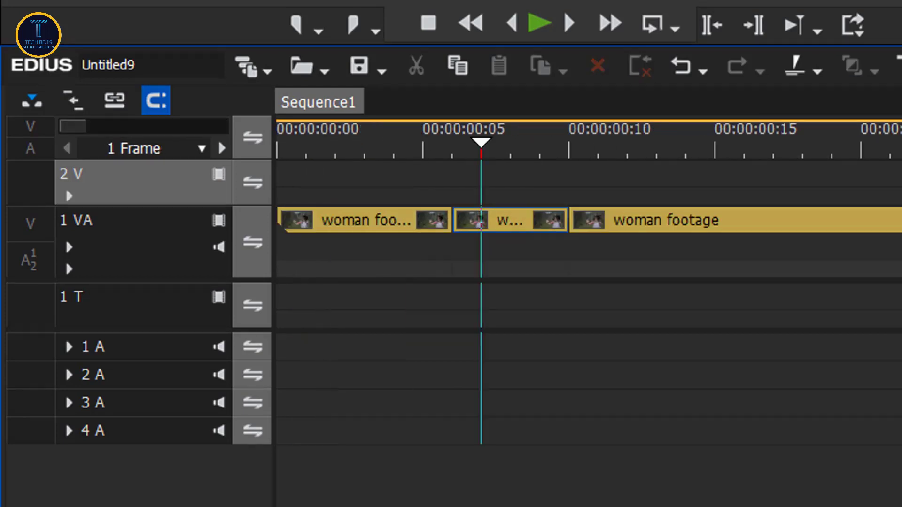
click(459, 149)
click(486, 221)
drag(517, 141, 557, 167)
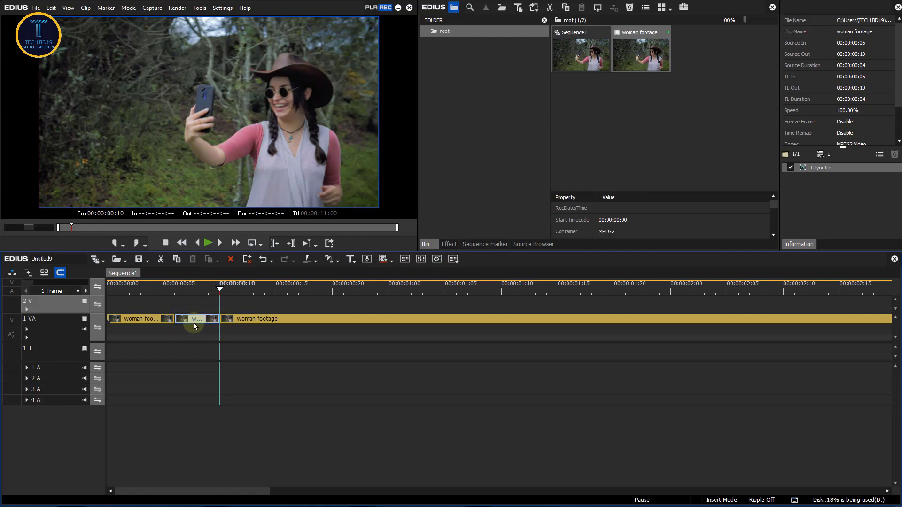
Copy the short middle segment onto the 2 V track at 00:00:00:06, directly above the original
key(a)
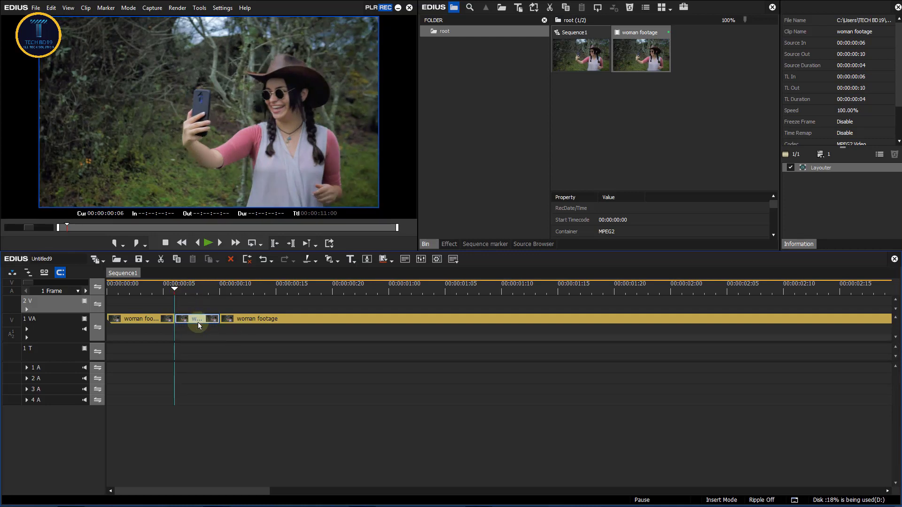
key(ctrl+c)
key(ctrl+v)
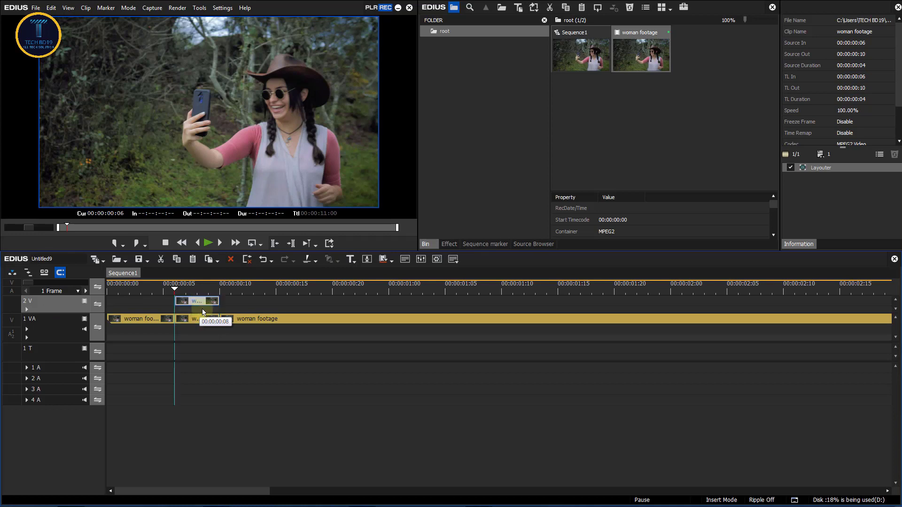
Place the playhead at 00:00:00:08, collapse the Transitions and Keyers effect folders and show the VideoFilters effects
click(188, 290)
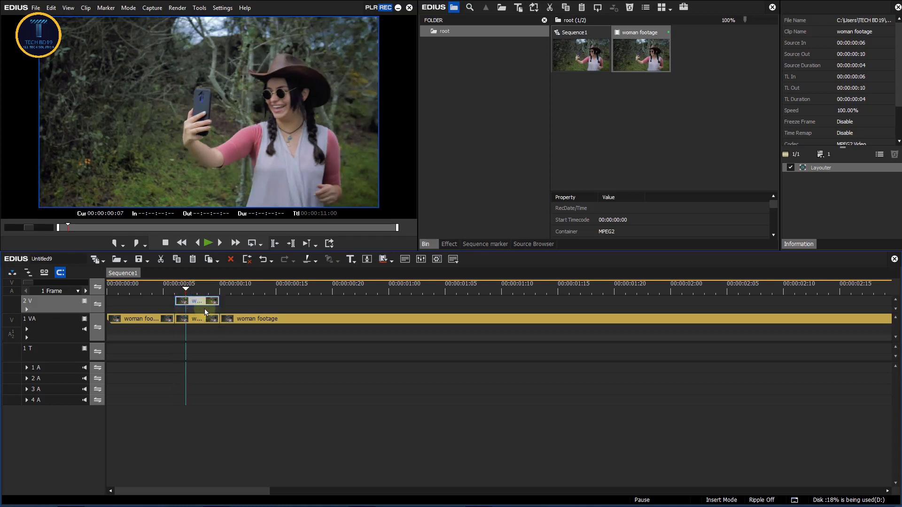
key(Right)
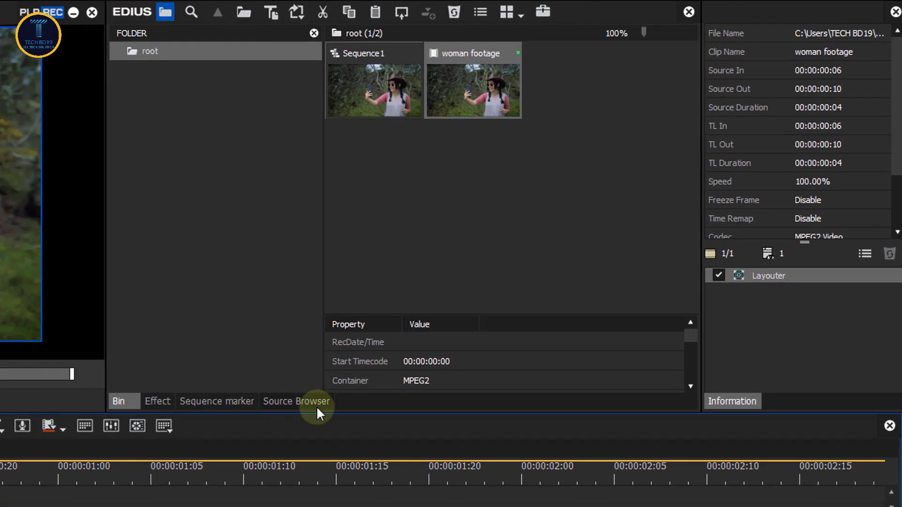
click(163, 401)
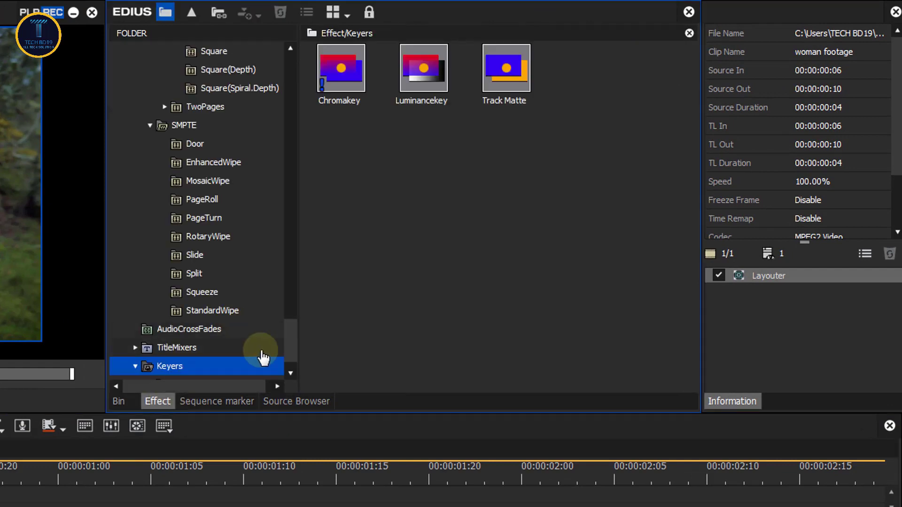
drag(291, 341, 296, 72)
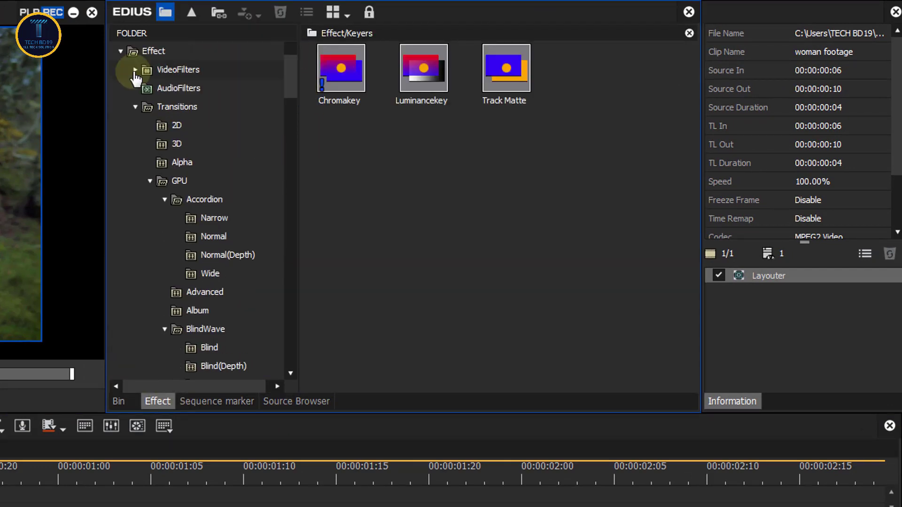
click(135, 107)
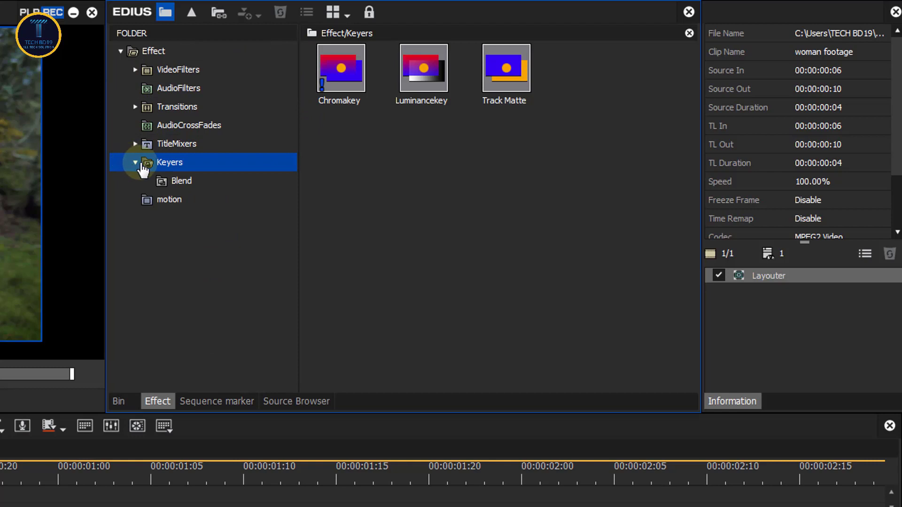
click(136, 162)
click(213, 70)
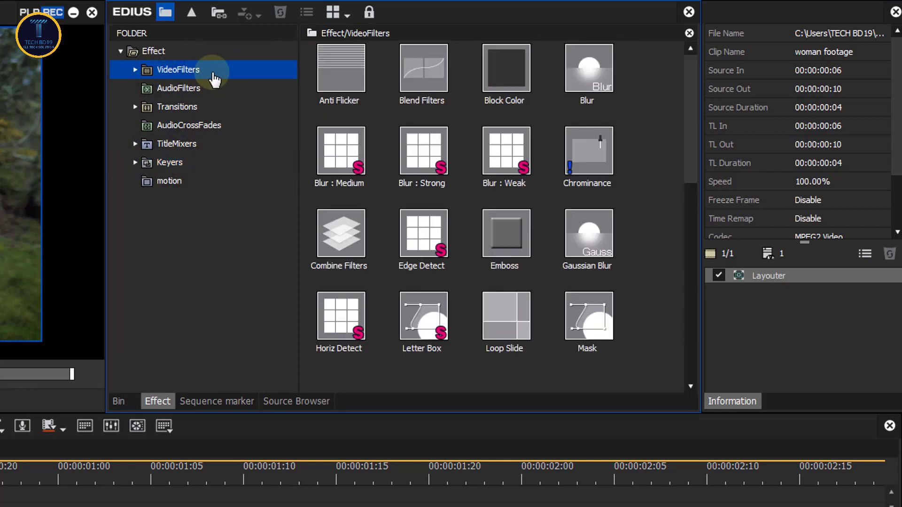
Apply the Mask video filter to the copied segment on the 2 V track and select the filter
click(627, 326)
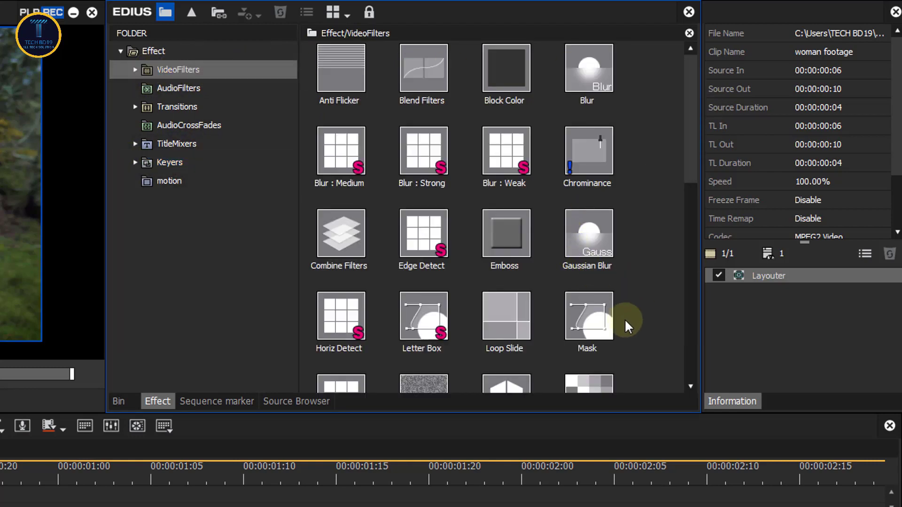
mouse_move(593, 323)
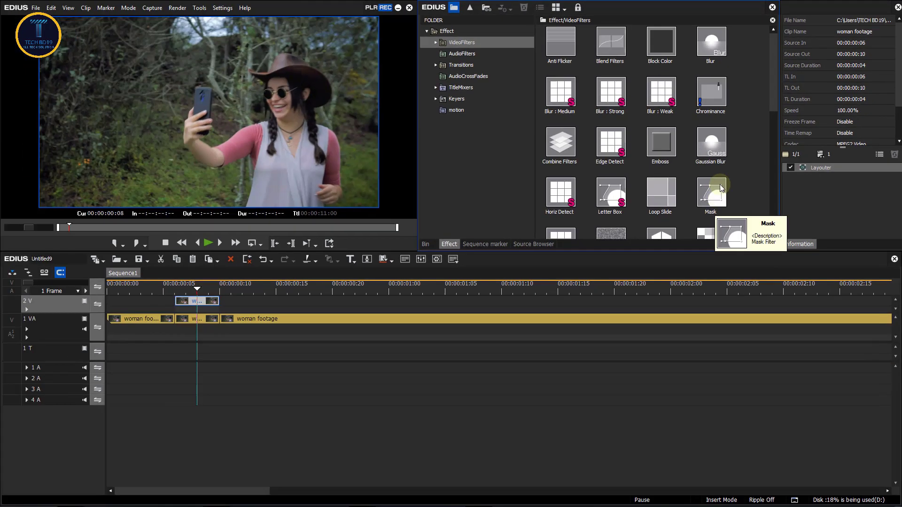
drag(716, 187, 201, 302)
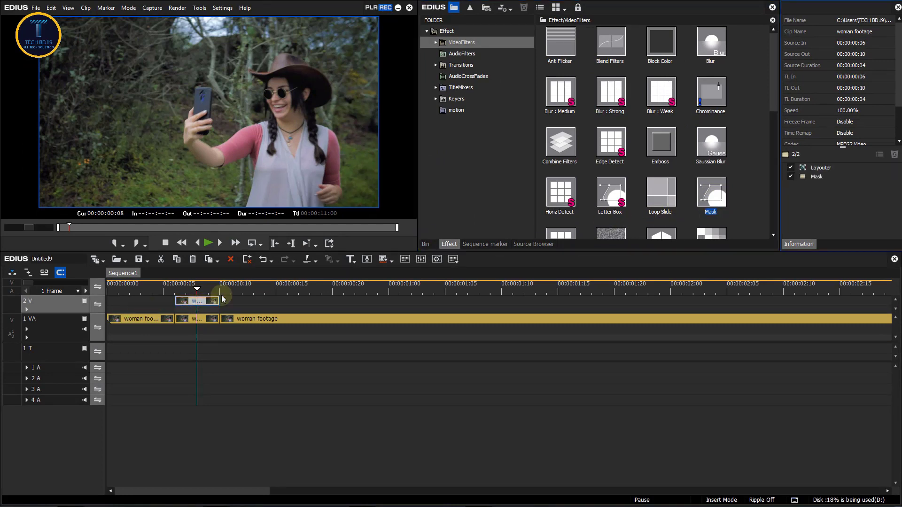
click(822, 177)
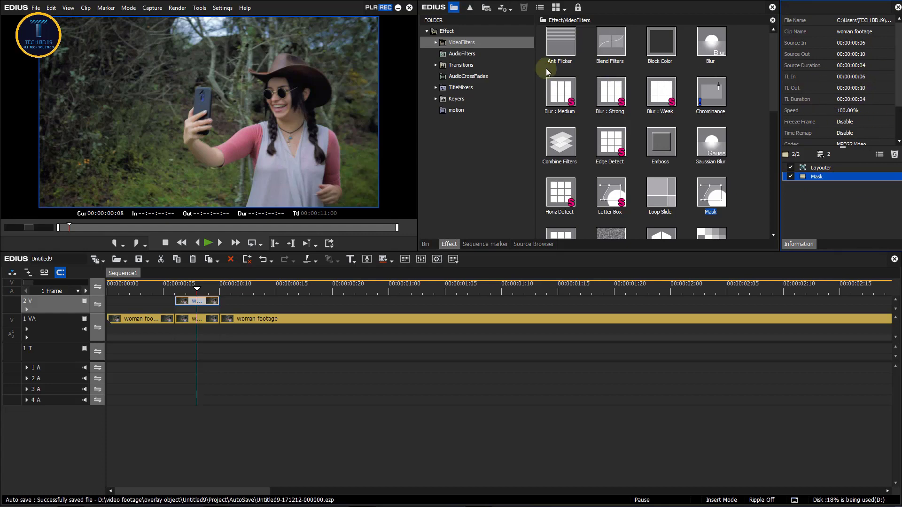
Open the settings of the Mask filter on the 2 V segment and move its playhead to the first frame, 00:00:00:00
click(68, 8)
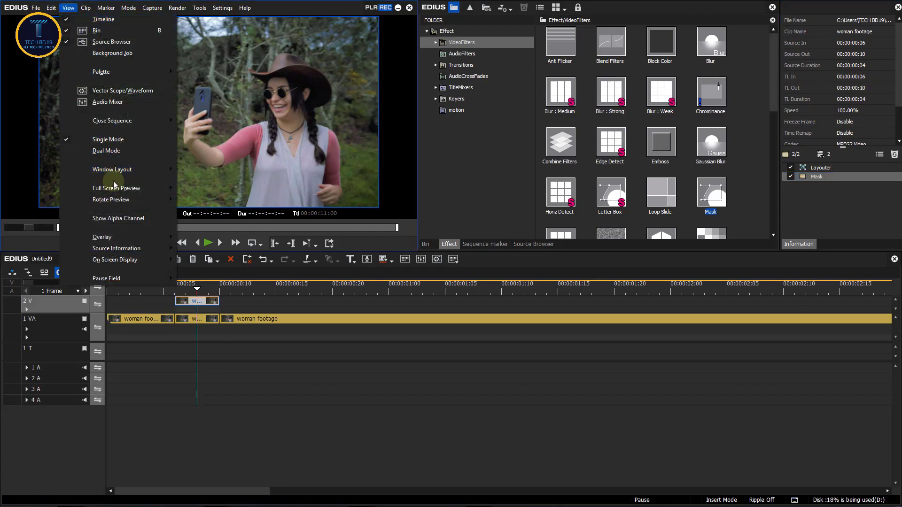
mouse_move(116, 172)
click(827, 178)
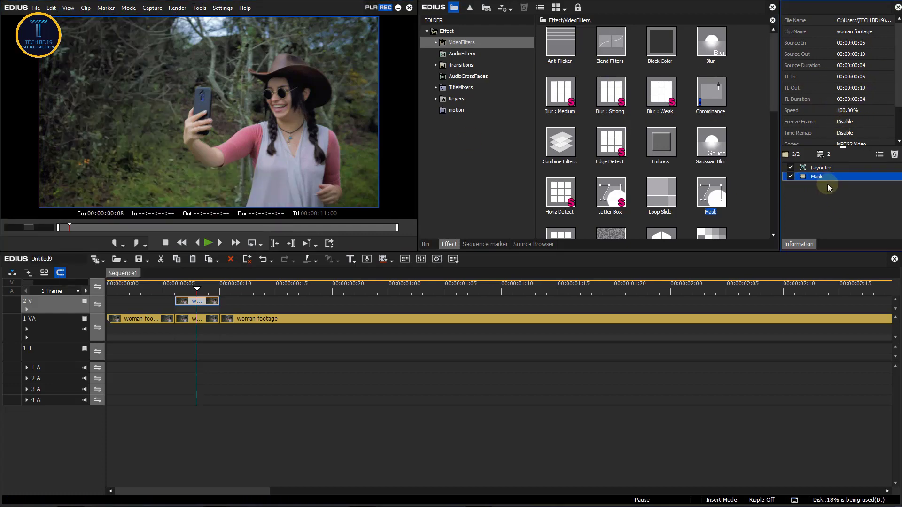
double_click(828, 179)
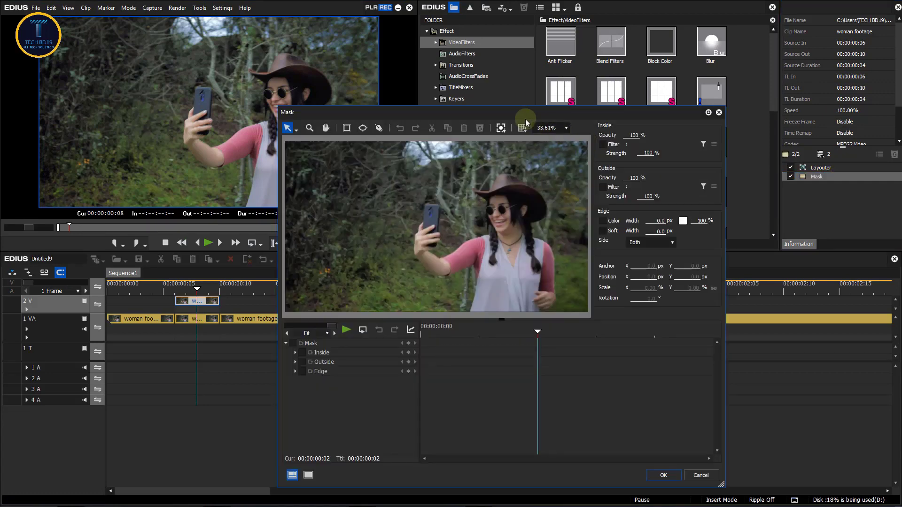
drag(515, 116, 638, 103)
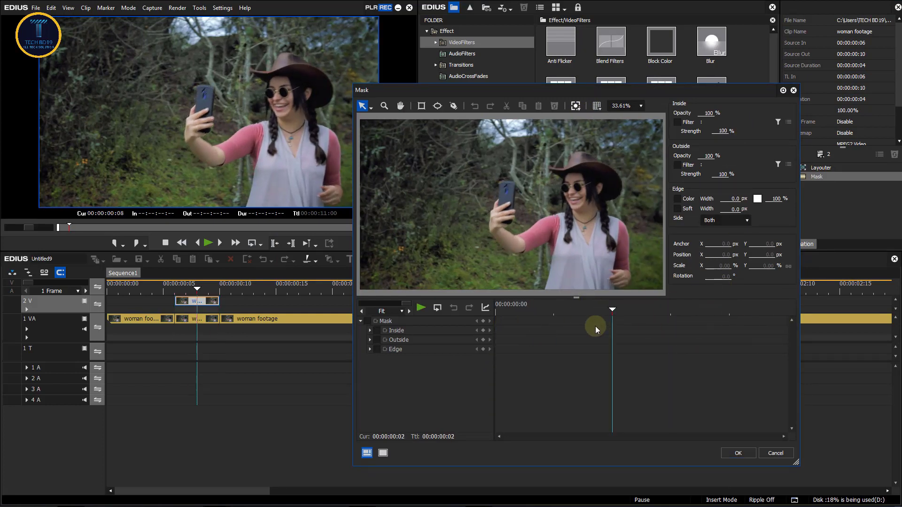
drag(658, 328, 576, 331)
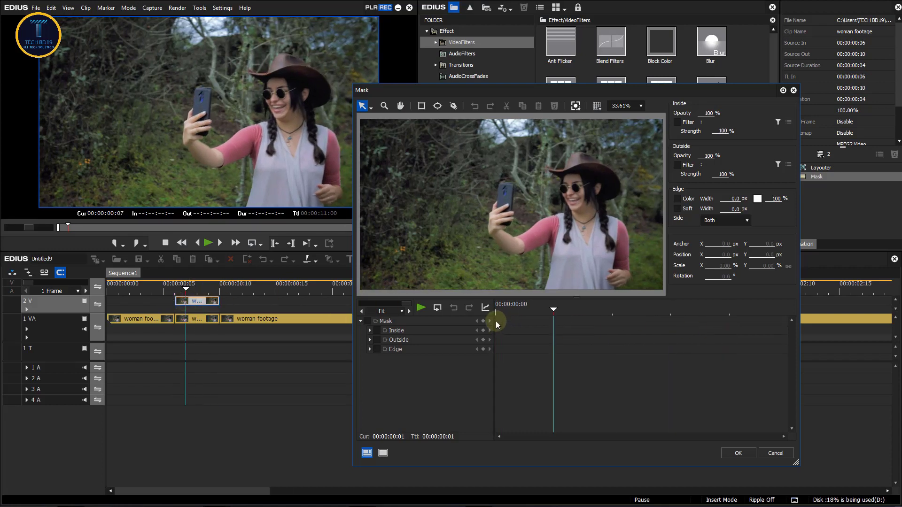
click(505, 310)
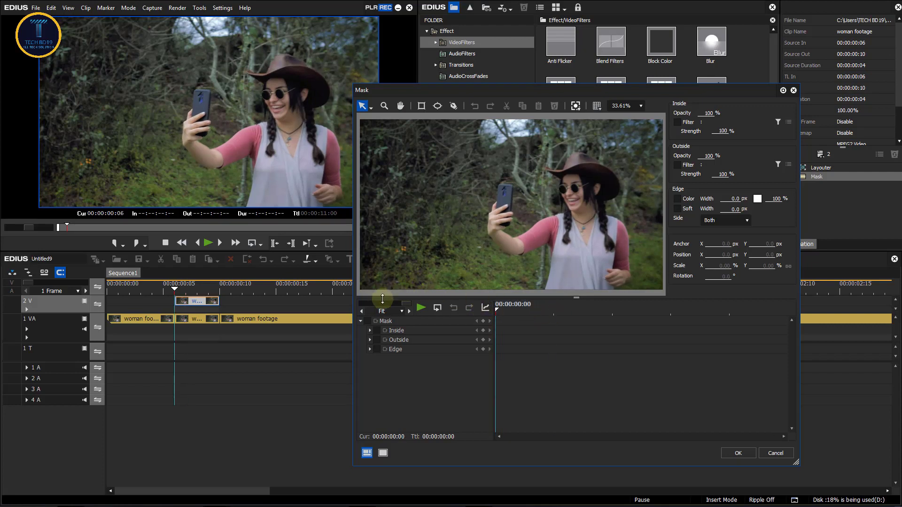
Trace a closed pen-path mask along the woman's hat, over the crown between both brims, centred at about X 453 px, Y -175 px
click(640, 106)
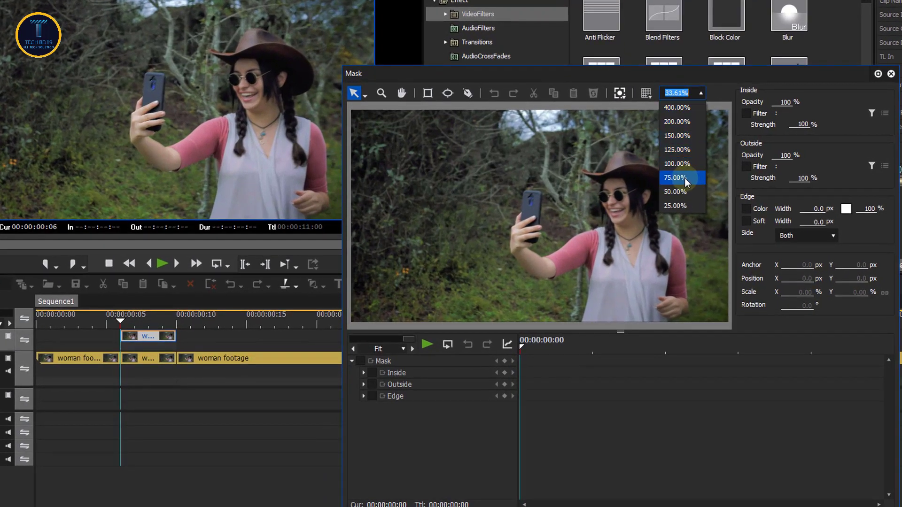
click(683, 179)
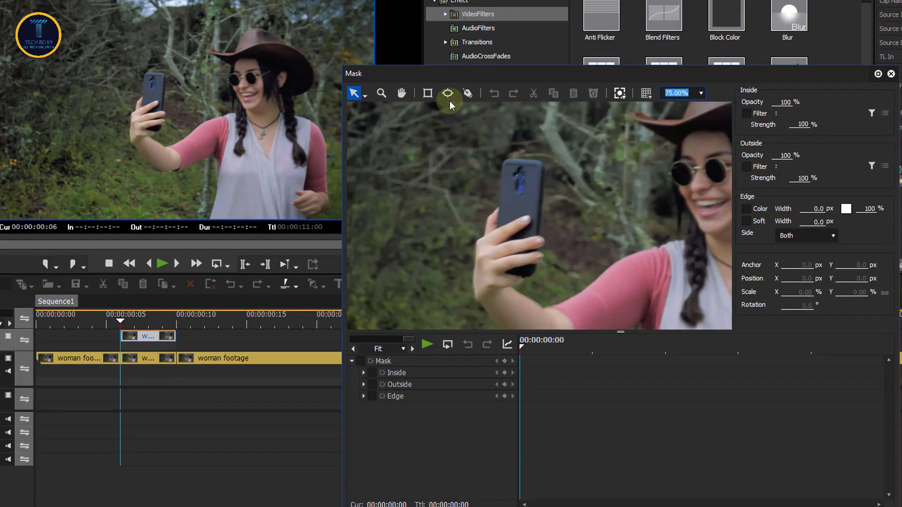
click(401, 95)
drag(671, 216, 543, 238)
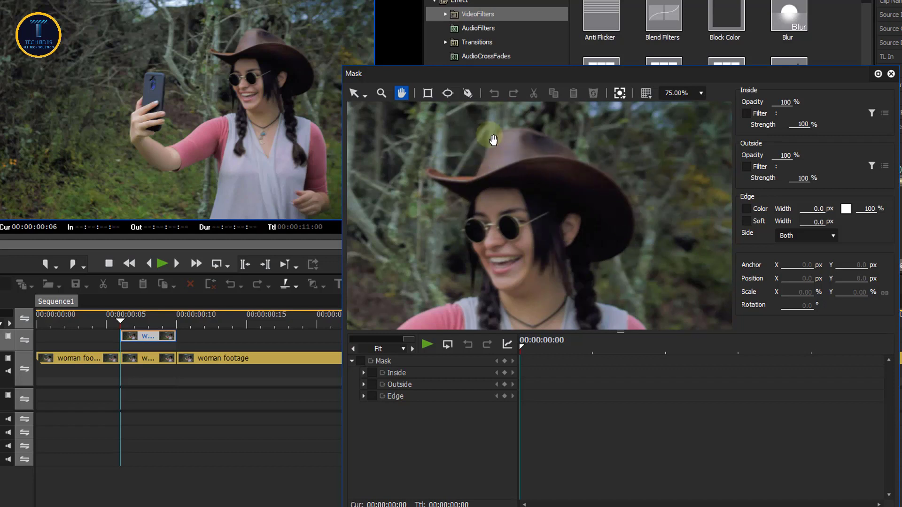
click(467, 92)
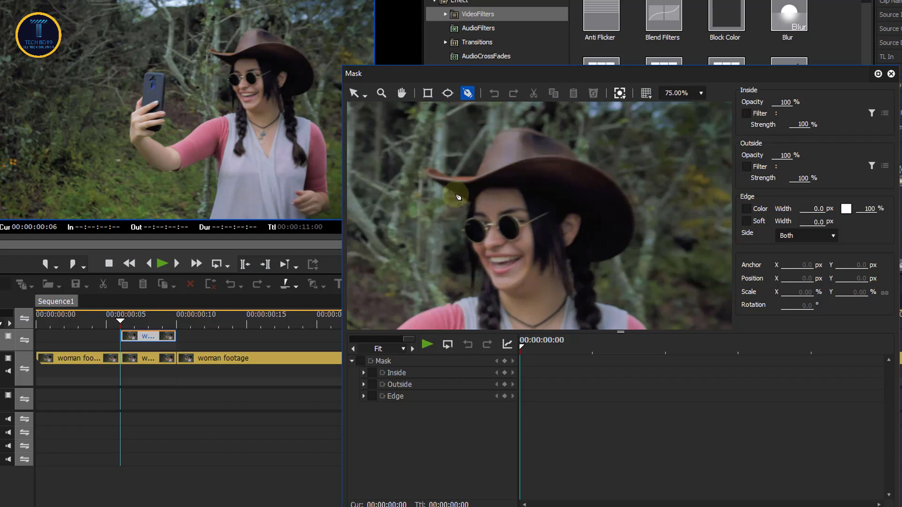
mouse_move(428, 169)
mouse_down()
mouse_move(472, 206)
mouse_move(612, 259)
mouse_move(636, 217)
mouse_move(582, 161)
mouse_move(481, 177)
mouse_up()
click(480, 173)
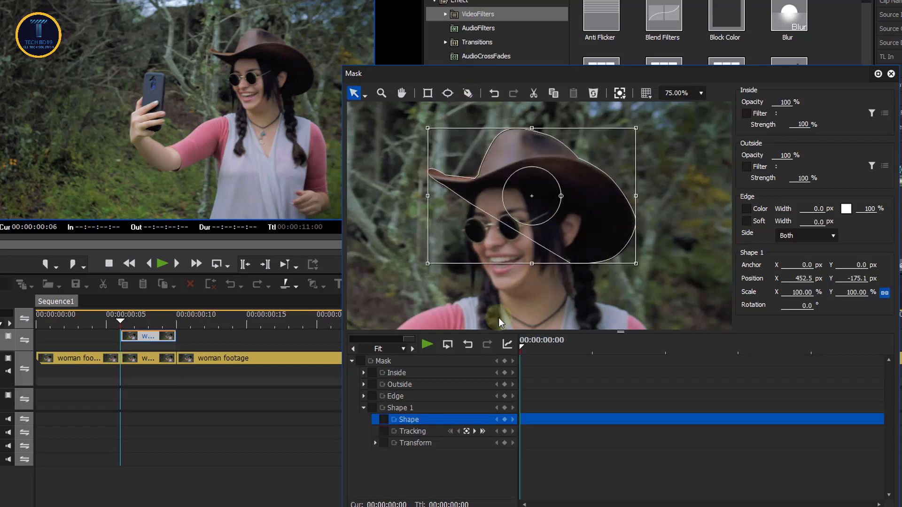
Keyframe the whole mask at the first frame and give it a magenta edge 5 px wide with a 10 px soft edge
click(360, 362)
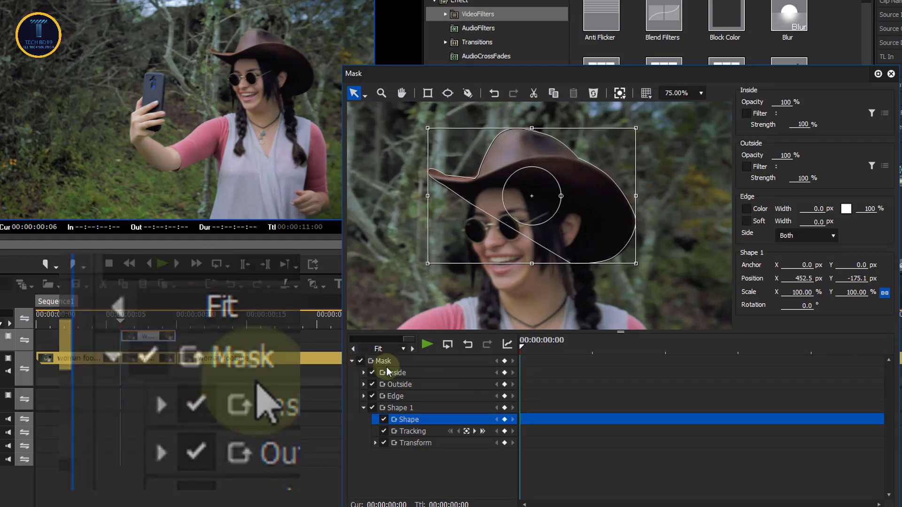
click(504, 362)
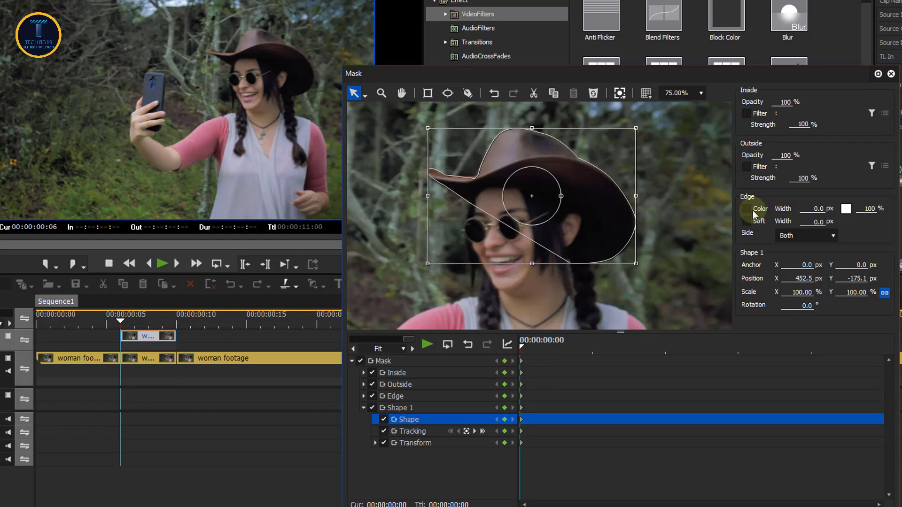
click(846, 209)
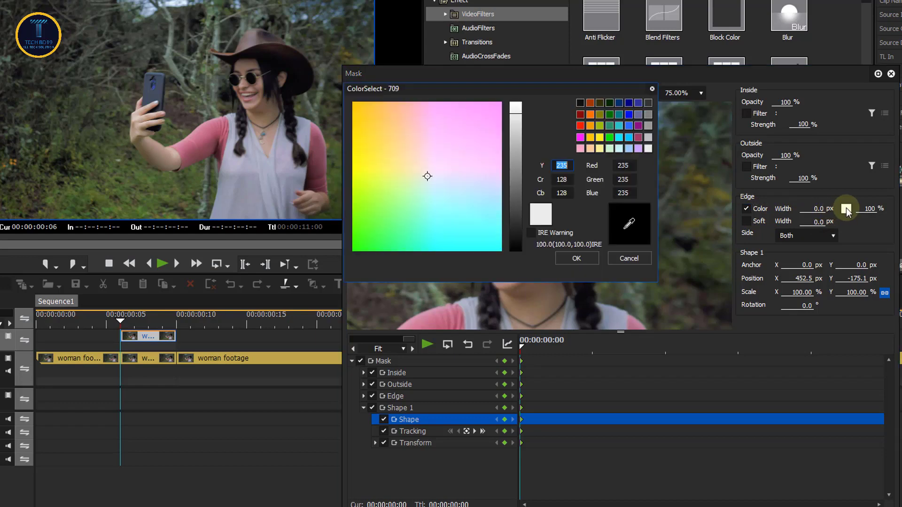
click(579, 137)
click(577, 257)
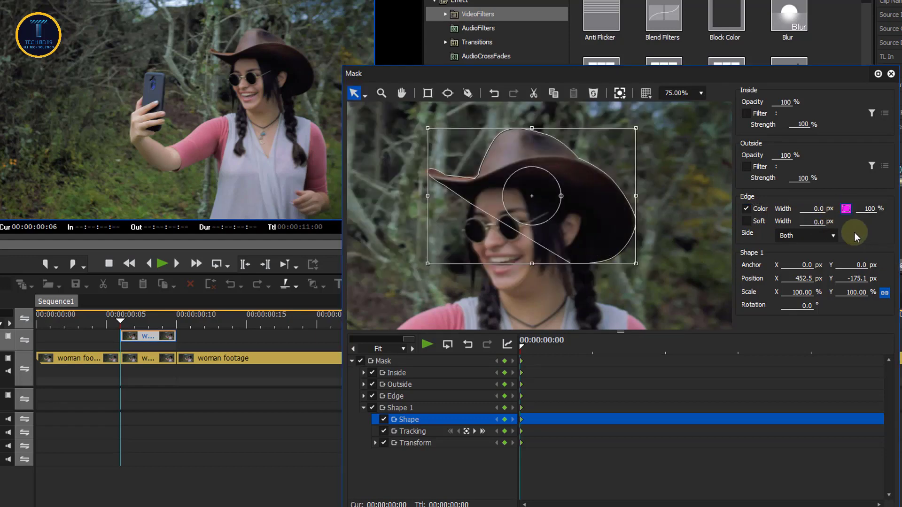
click(811, 212)
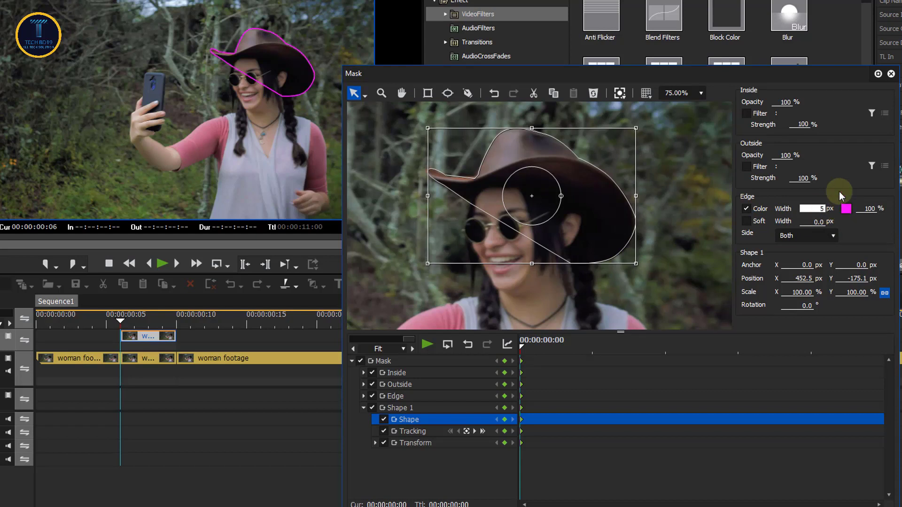
click(759, 223)
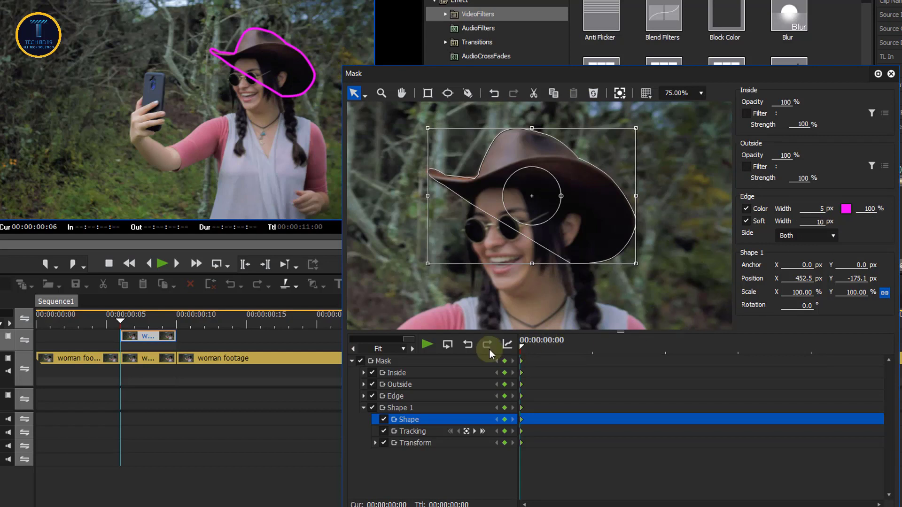
Motion-track the hat shape forward from 00:00:00:00 to 00:00:00:03 and check its outline on each tracked frame
drag(548, 348, 622, 345)
drag(548, 345, 520, 343)
click(484, 431)
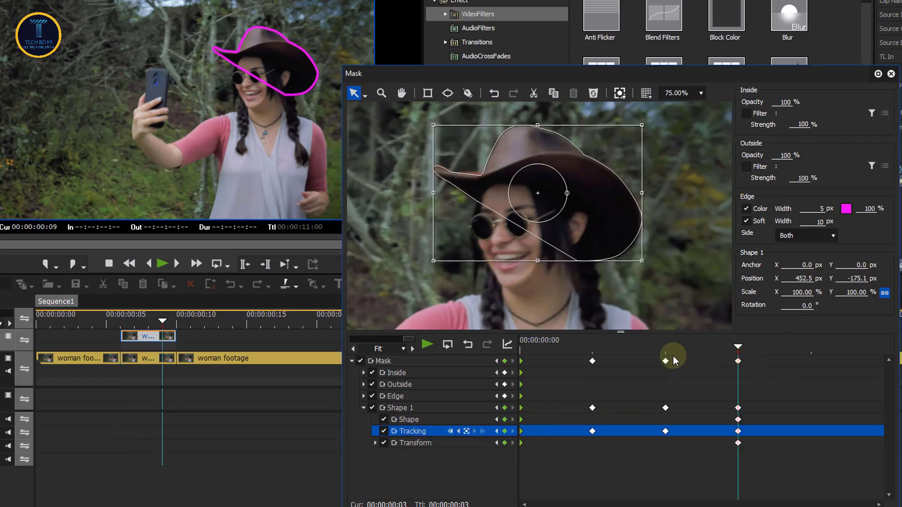
drag(672, 356, 500, 350)
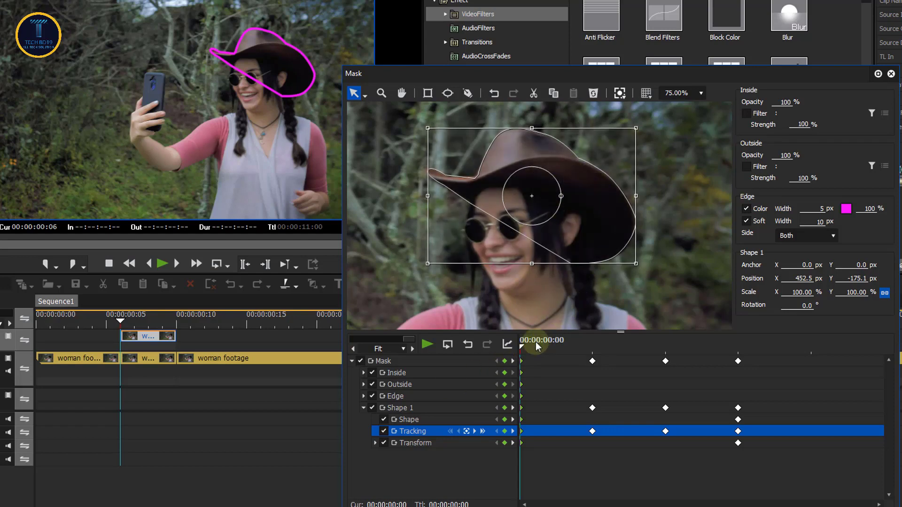
click(582, 350)
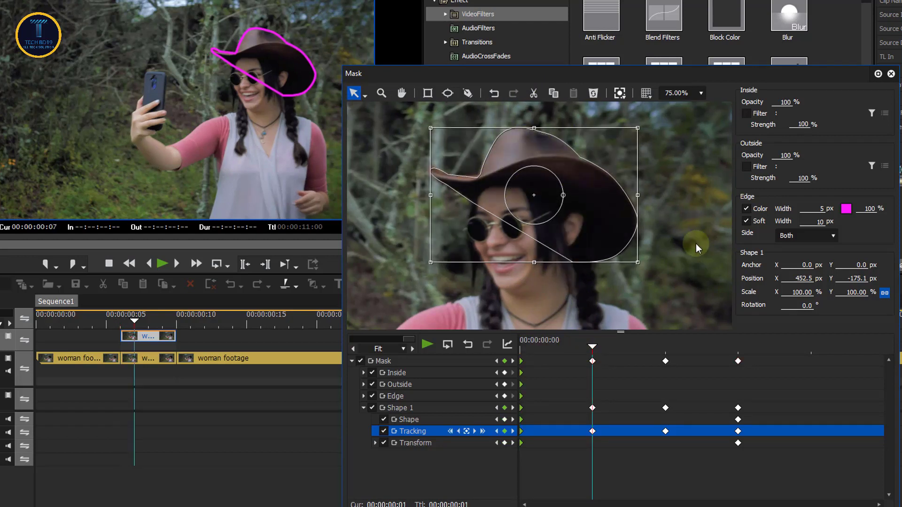
click(666, 349)
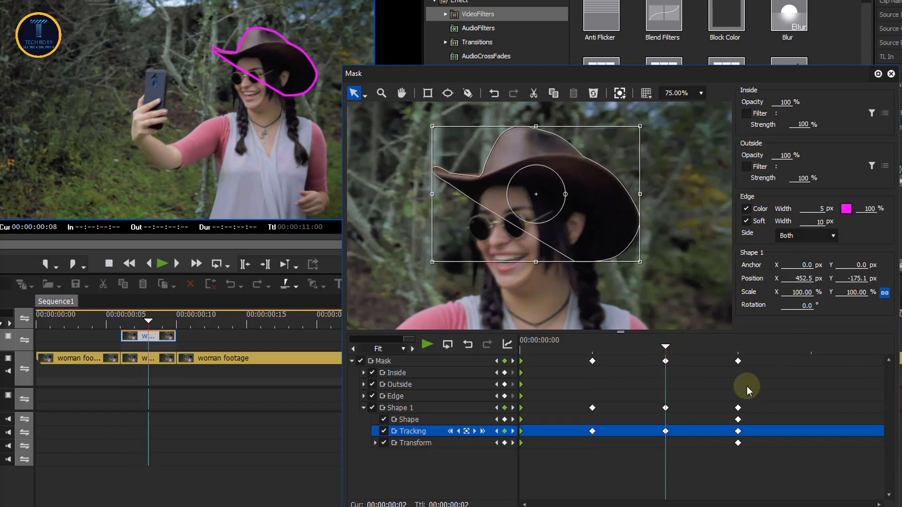
click(738, 349)
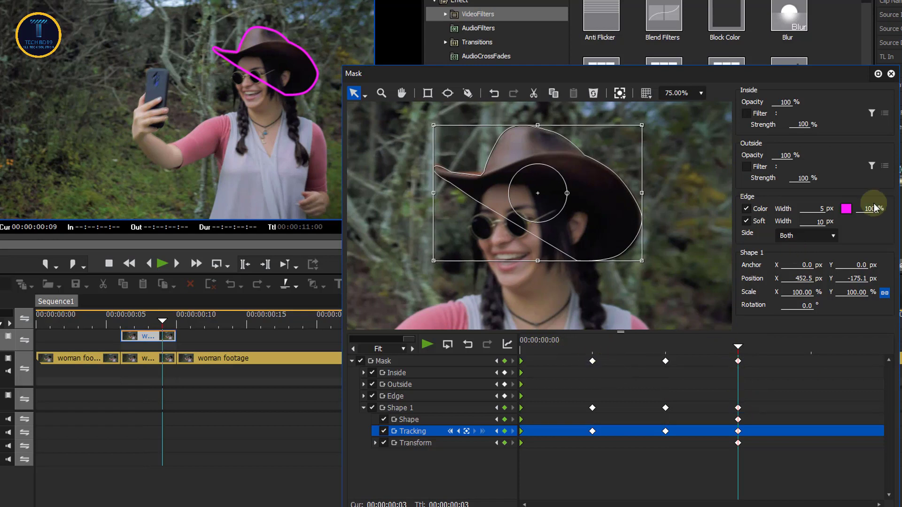
click(521, 349)
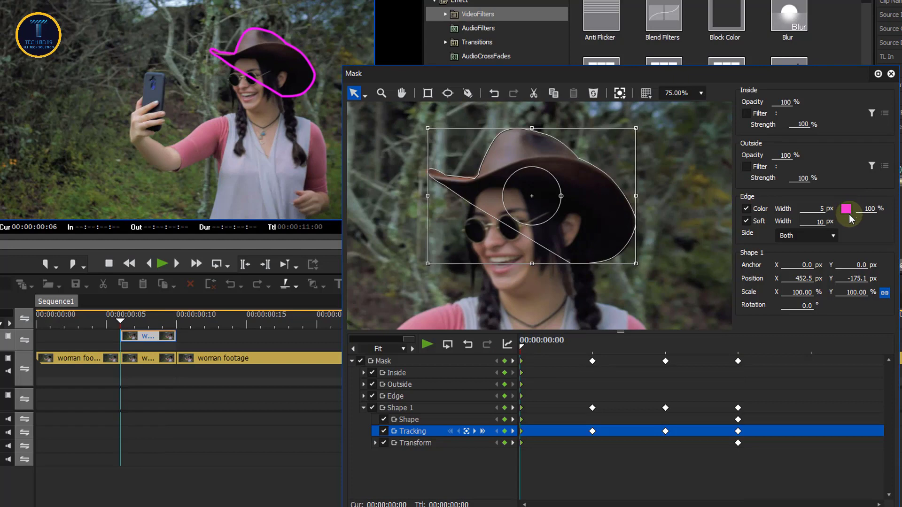
Set the mask's edge color to yellow at frame 00:00:00:01
click(593, 347)
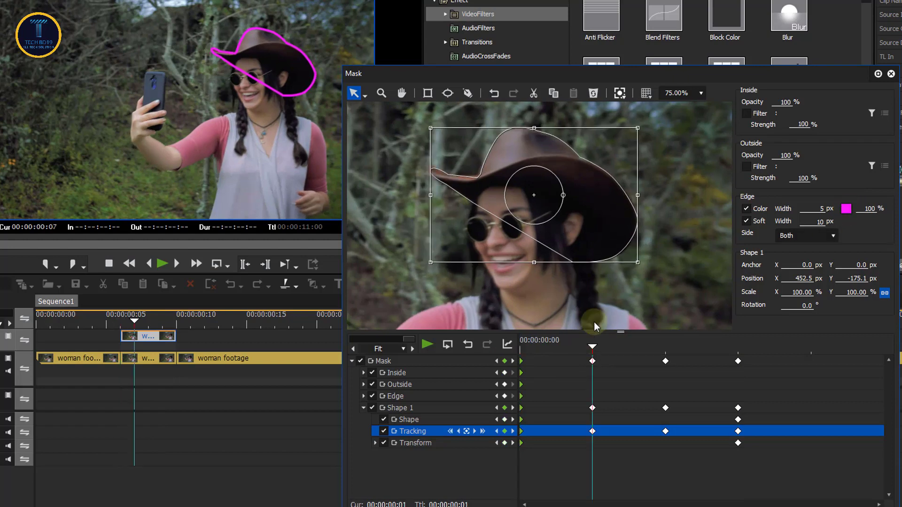
click(846, 209)
click(599, 137)
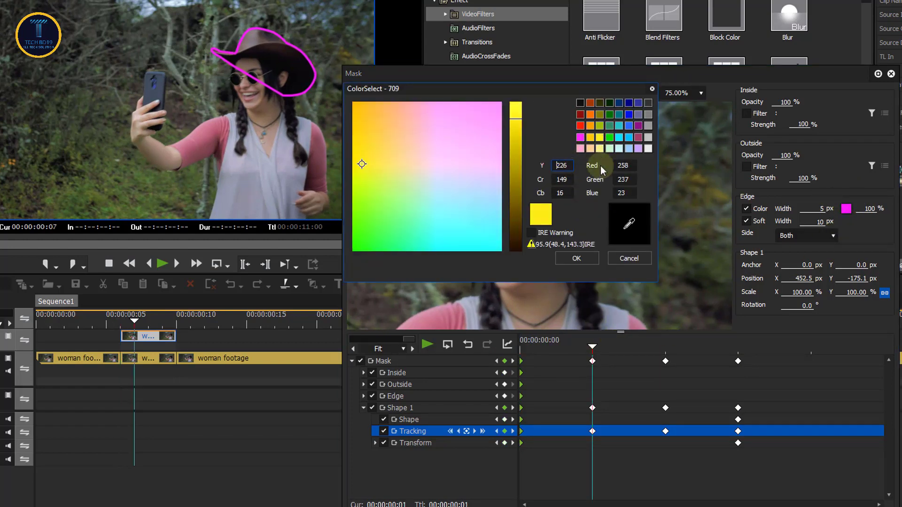
click(576, 259)
Set the mask's edge color to green at frame 00:00:00:02
click(665, 348)
click(845, 209)
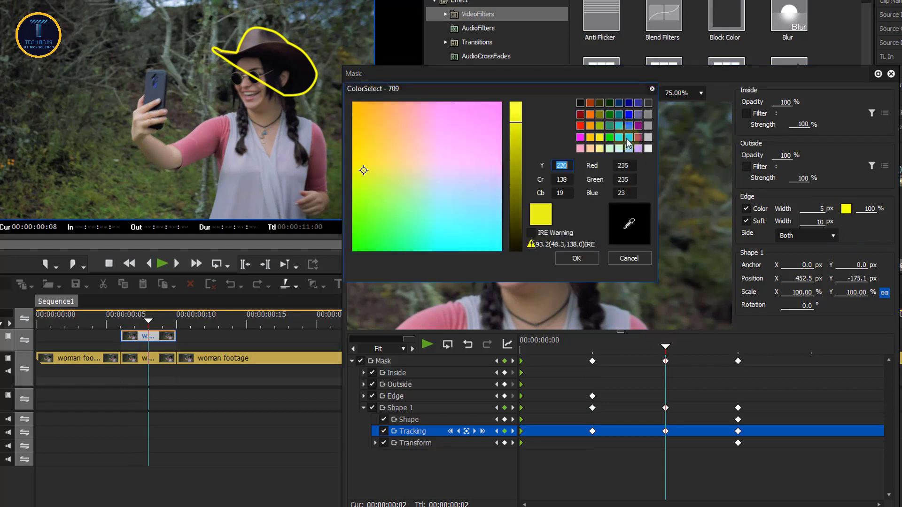
click(609, 137)
click(577, 258)
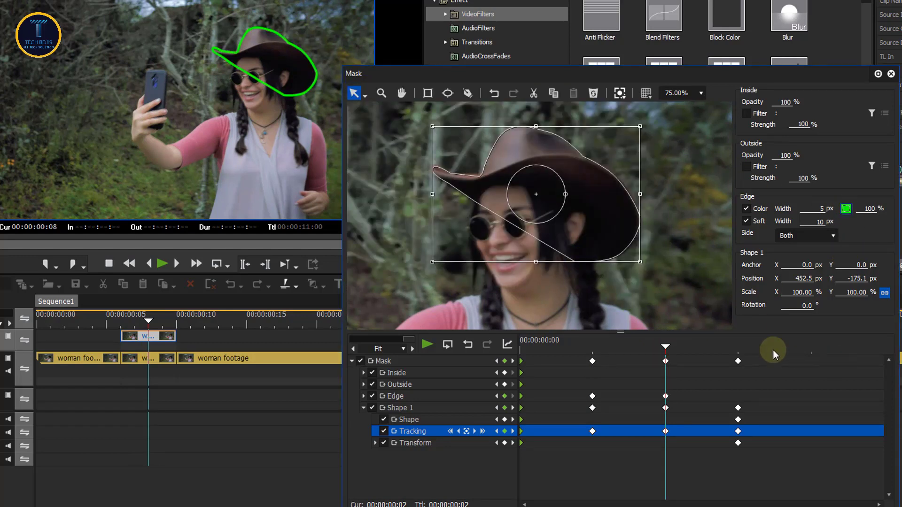
Set the mask's edge color to blue at frame 00:00:00:03 and apply the Mask filter settings
click(736, 348)
click(845, 209)
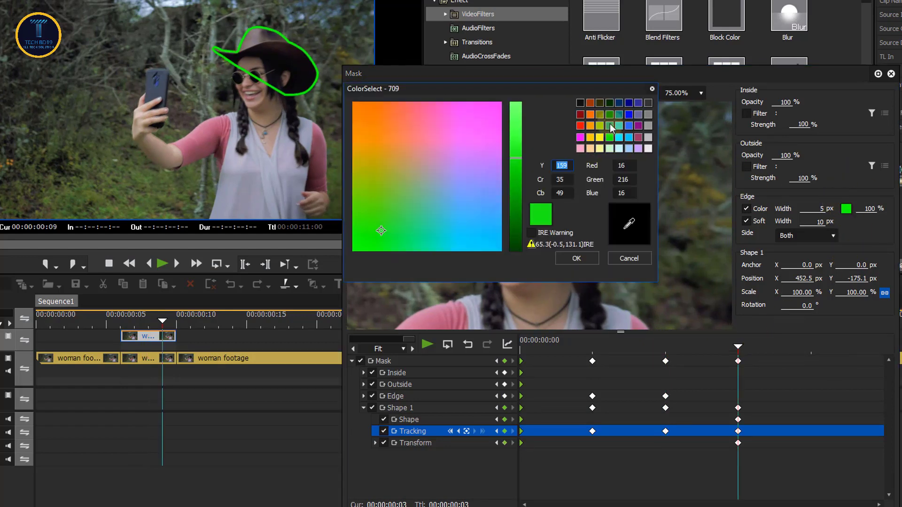
click(629, 114)
click(576, 258)
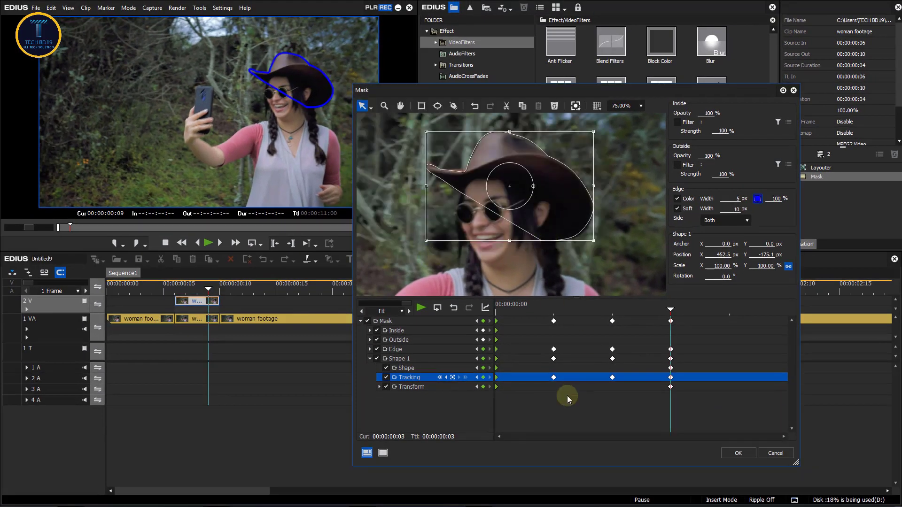
click(738, 453)
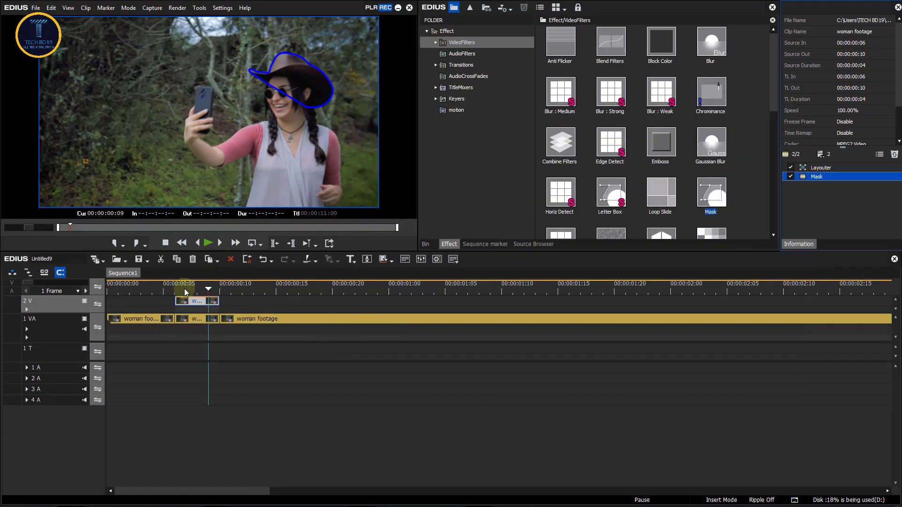
Play back the colored hat outline on the timeline and place the playhead at 00:00:00:07
click(151, 288)
key(space)
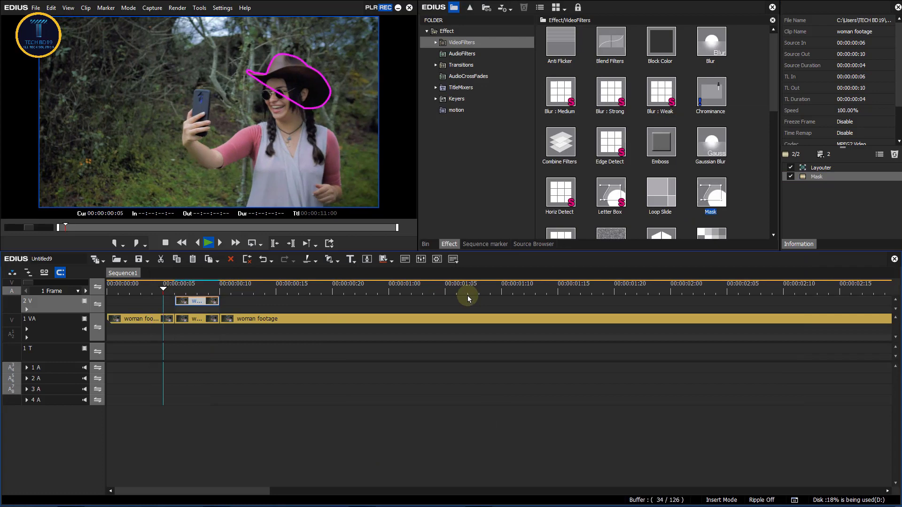
click(186, 289)
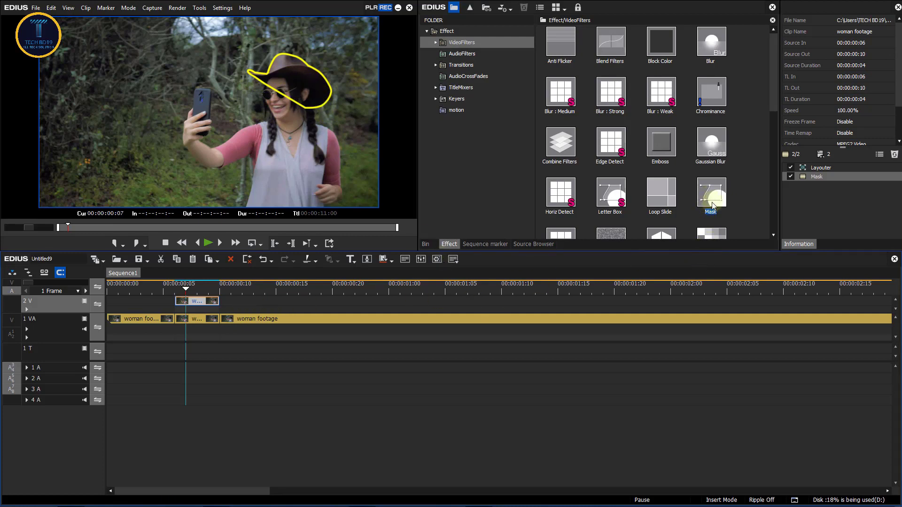
Apply a second Mask video filter to the short segment on the 2 V track and select the new filter
drag(716, 194, 203, 305)
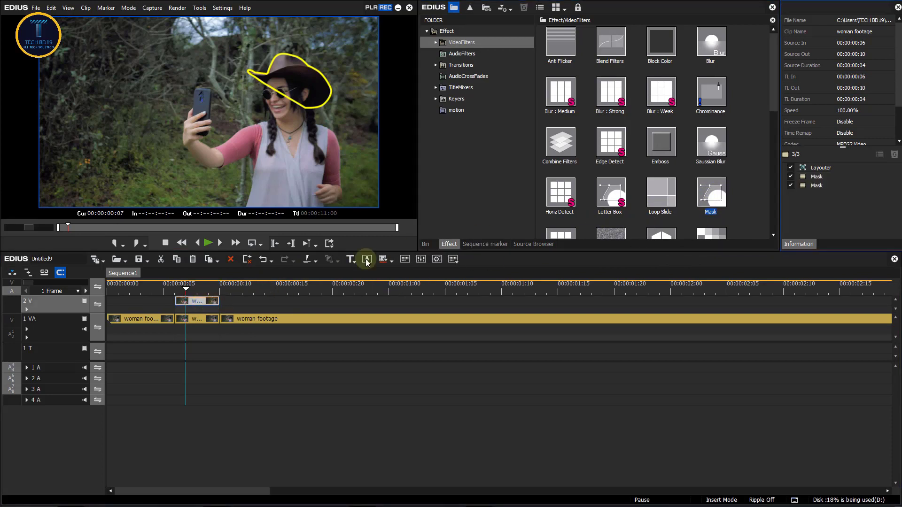
click(819, 178)
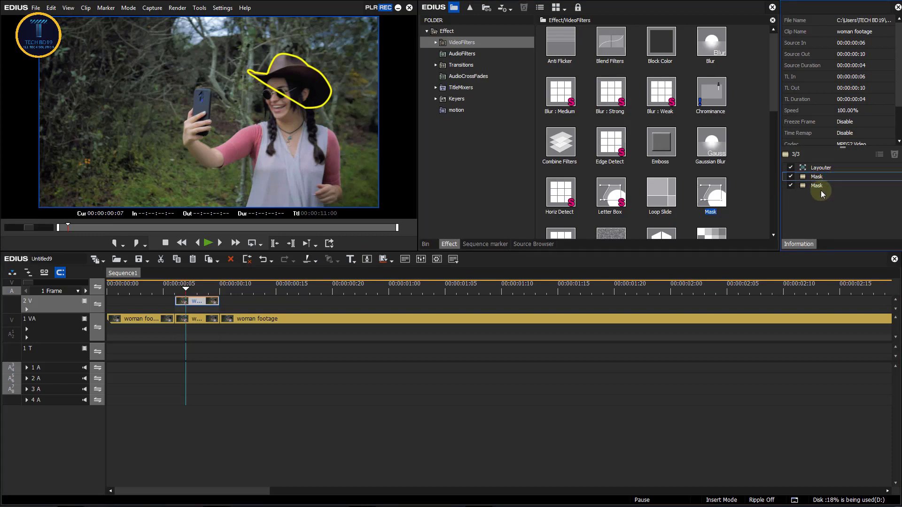
click(821, 188)
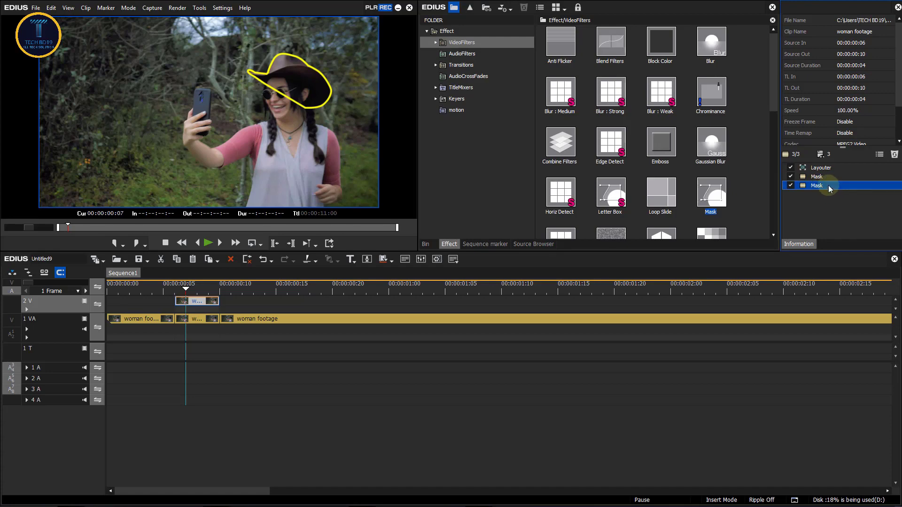
Open the second Mask filter's settings and draw a closed freehand shape around the woman's face below the hat brim at frame 00:00:00:00
double_click(828, 185)
drag(512, 121, 474, 101)
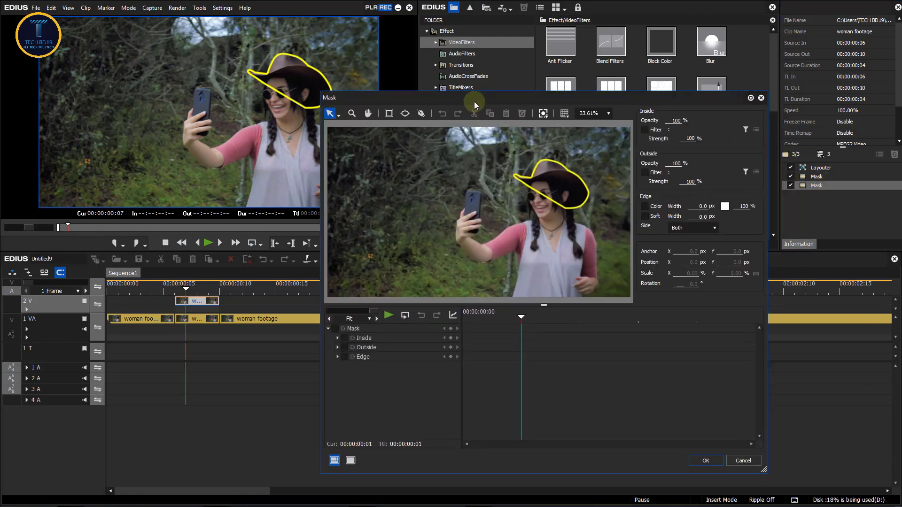
drag(520, 316, 475, 320)
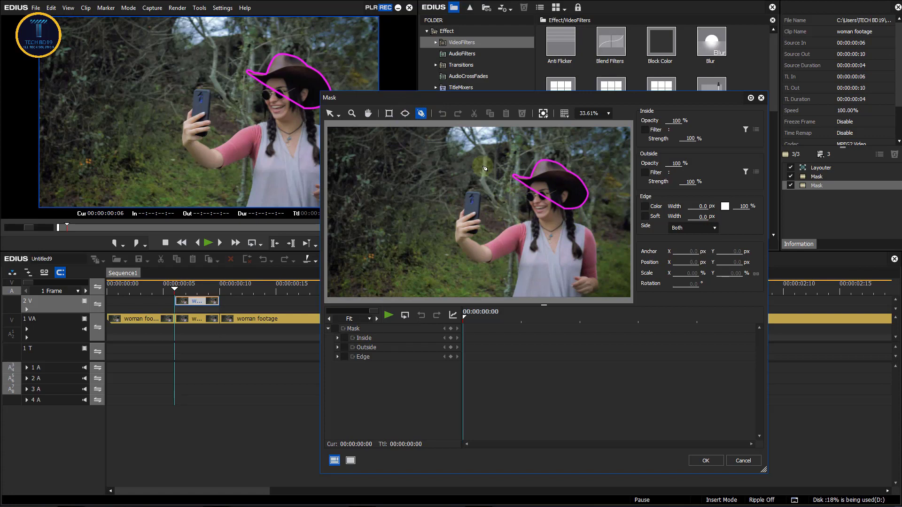
drag(487, 197, 519, 193)
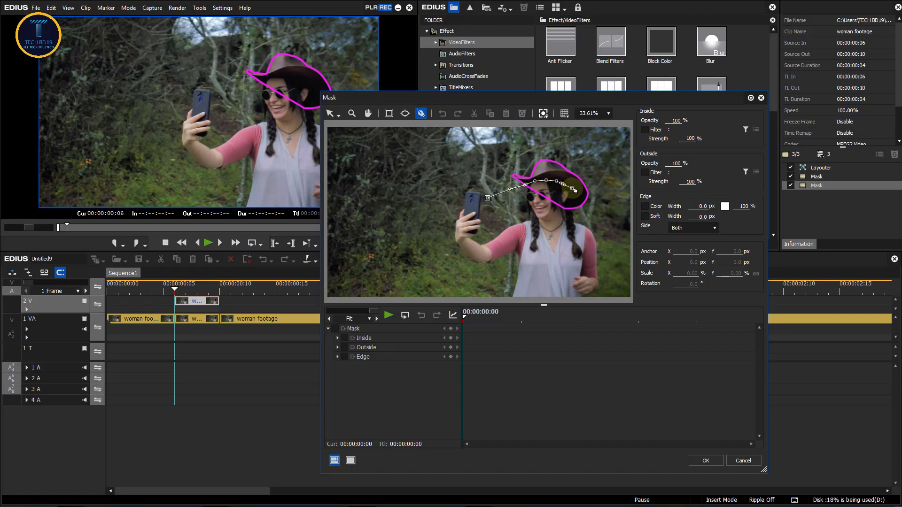
click(588, 207)
click(487, 198)
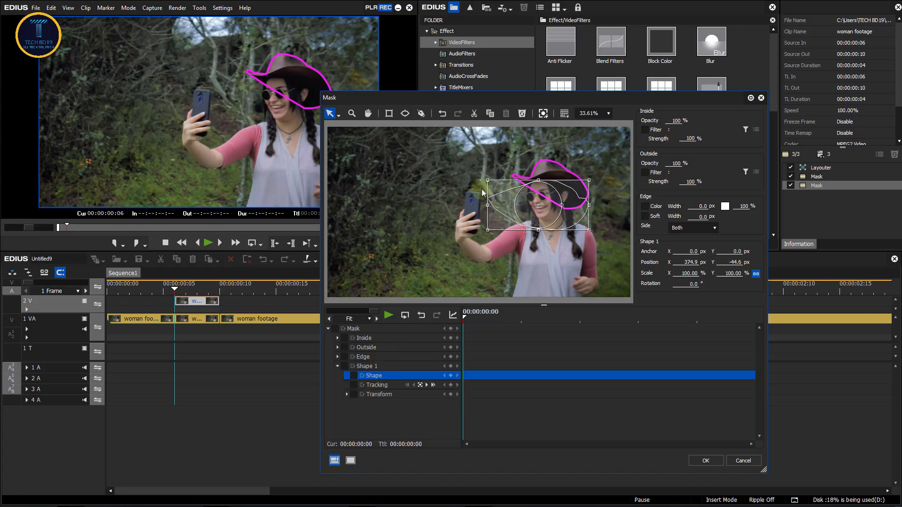
click(598, 244)
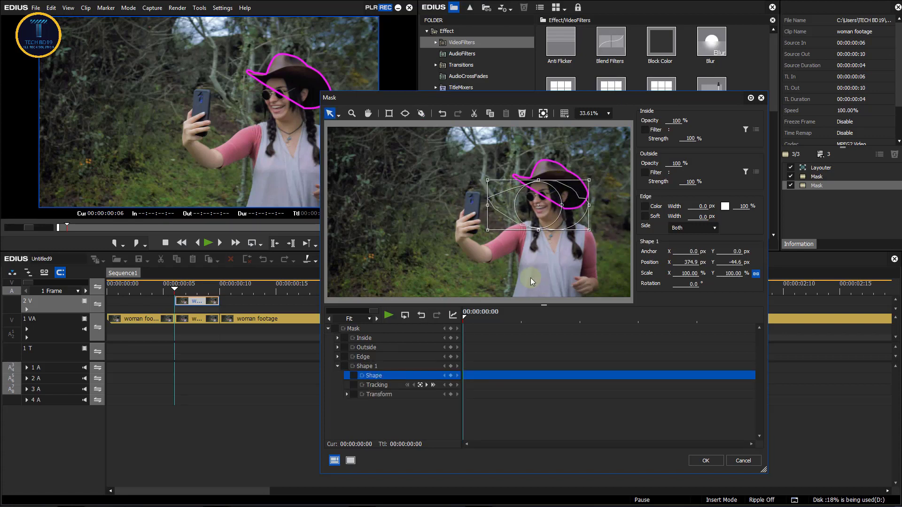
Set the mask's inside opacity to 0% and enable keyframing for all of the mask's parameters
click(675, 121)
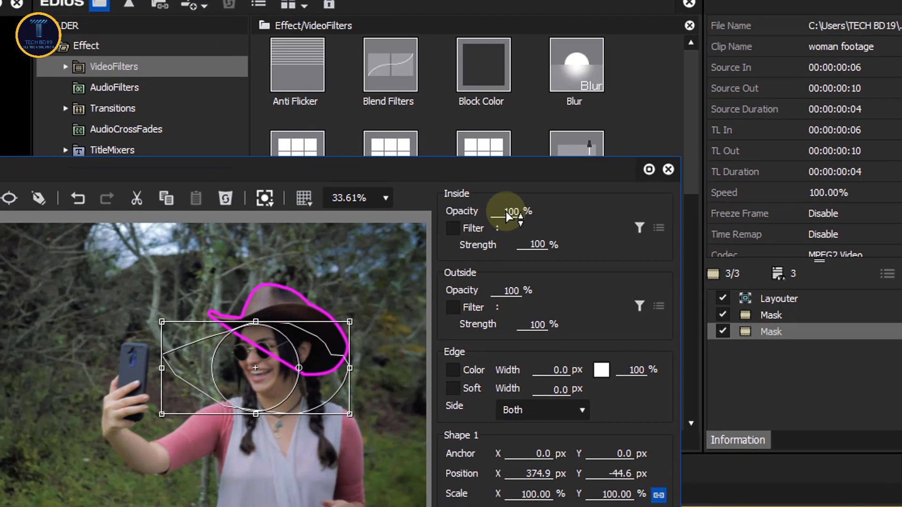
click(510, 213)
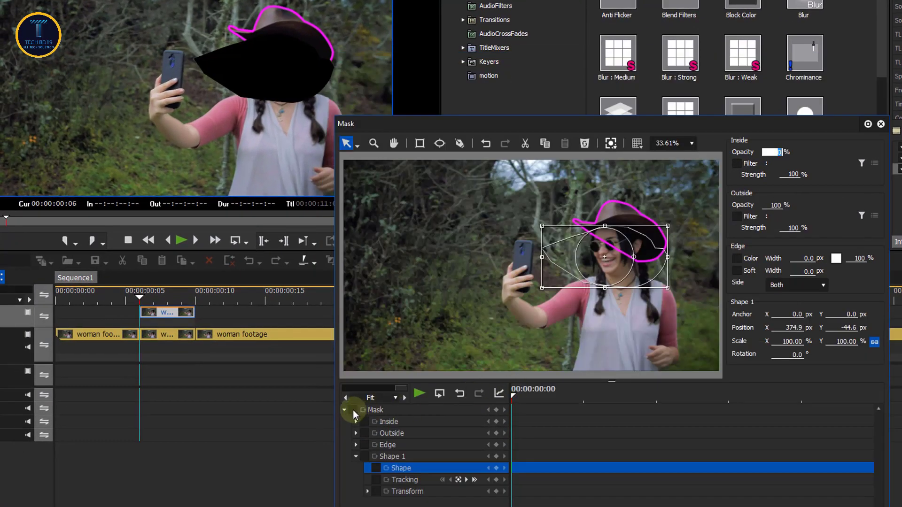
click(353, 409)
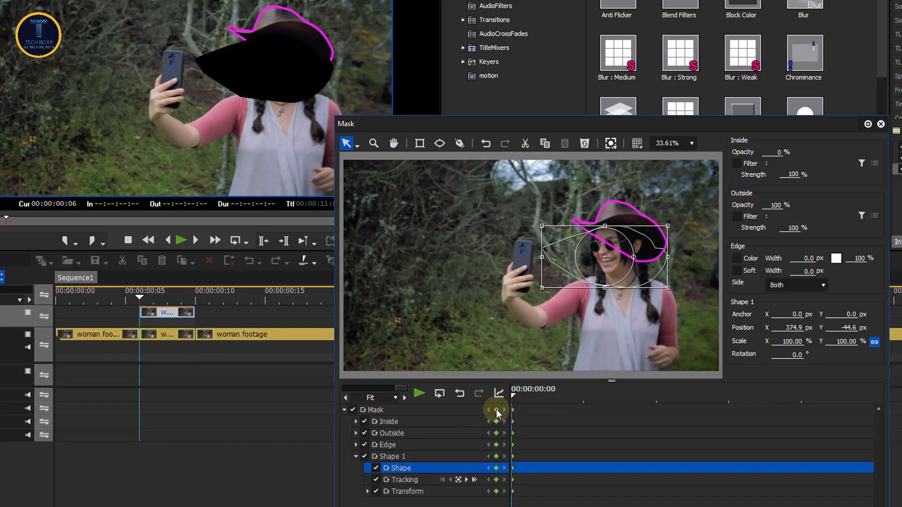
Track the face shape forward through the segment, check the tracked frames and apply the Mask filter settings
click(405, 481)
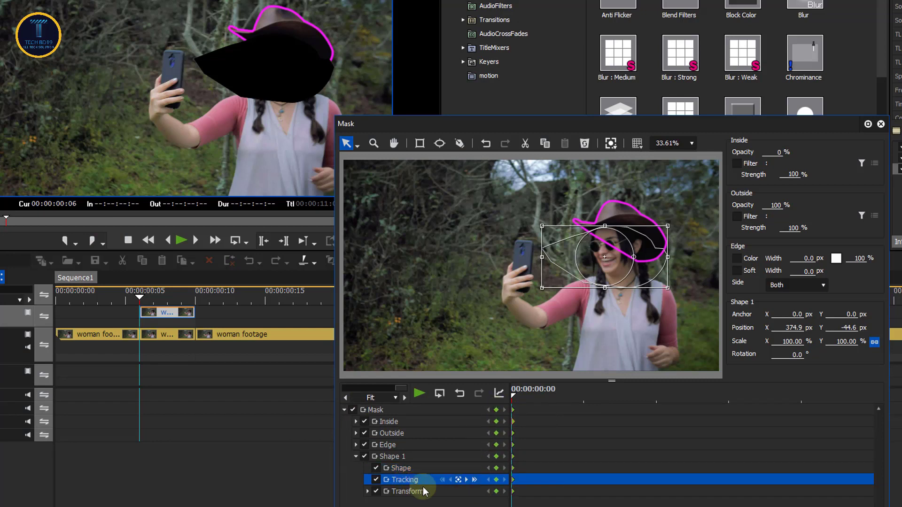
click(474, 480)
drag(591, 399, 512, 400)
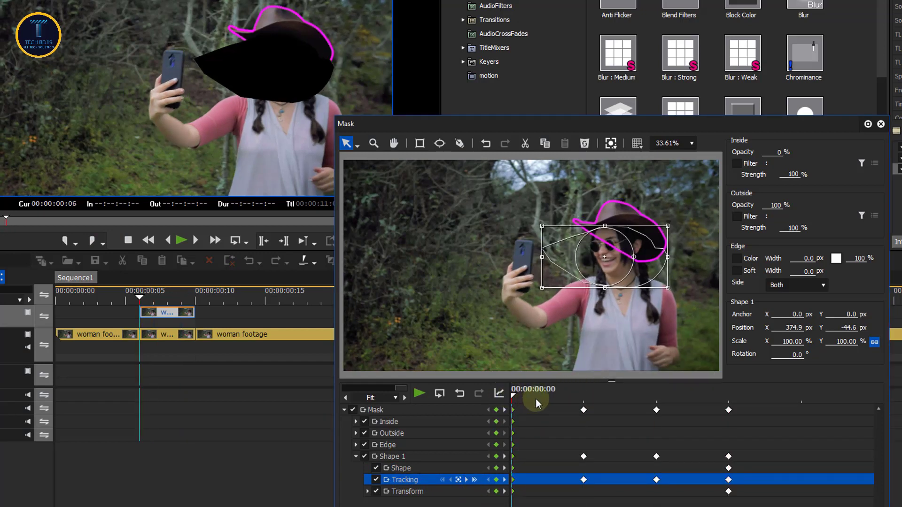
click(557, 400)
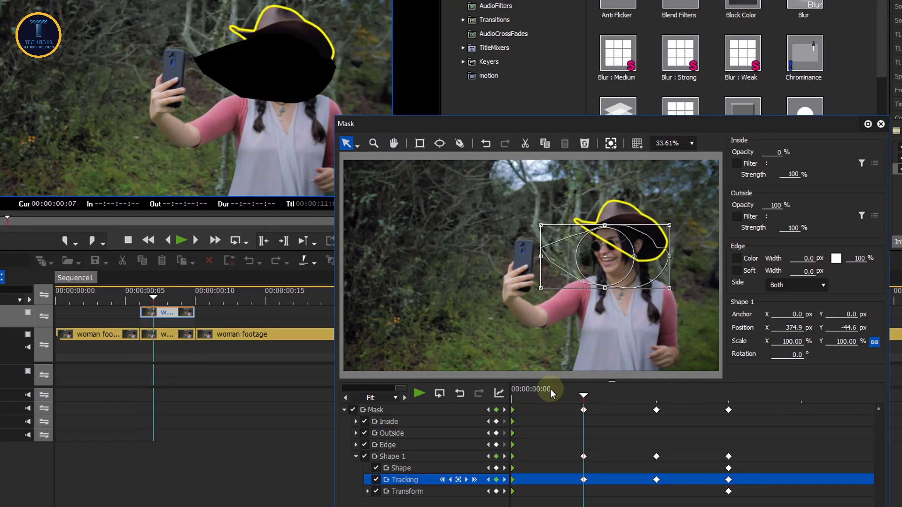
drag(587, 403, 796, 414)
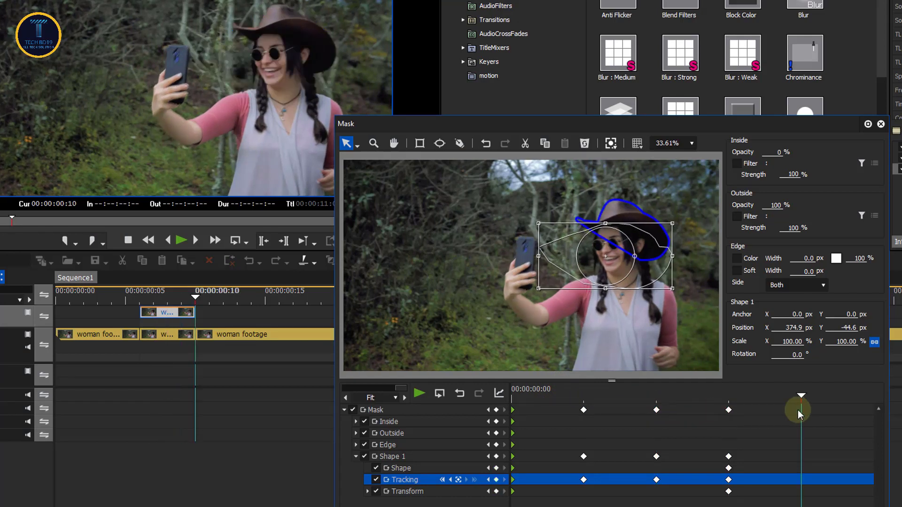
drag(593, 128, 491, 1)
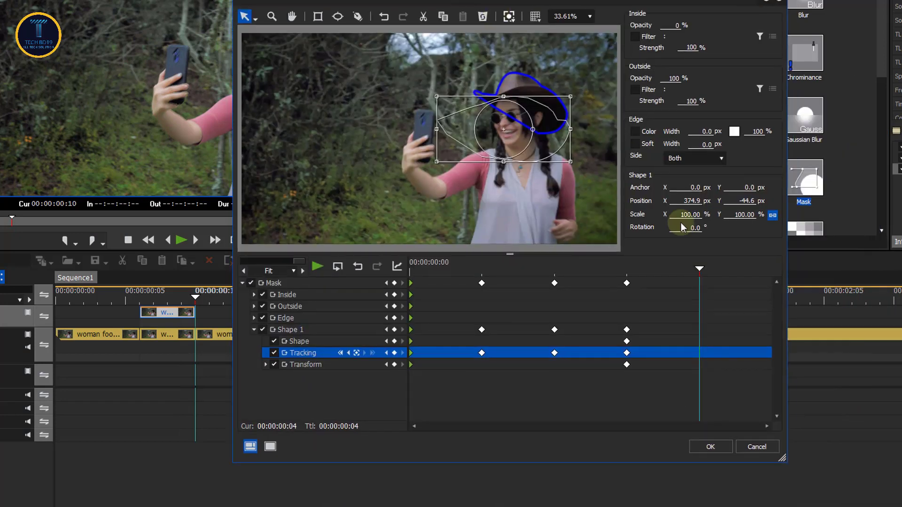
click(708, 447)
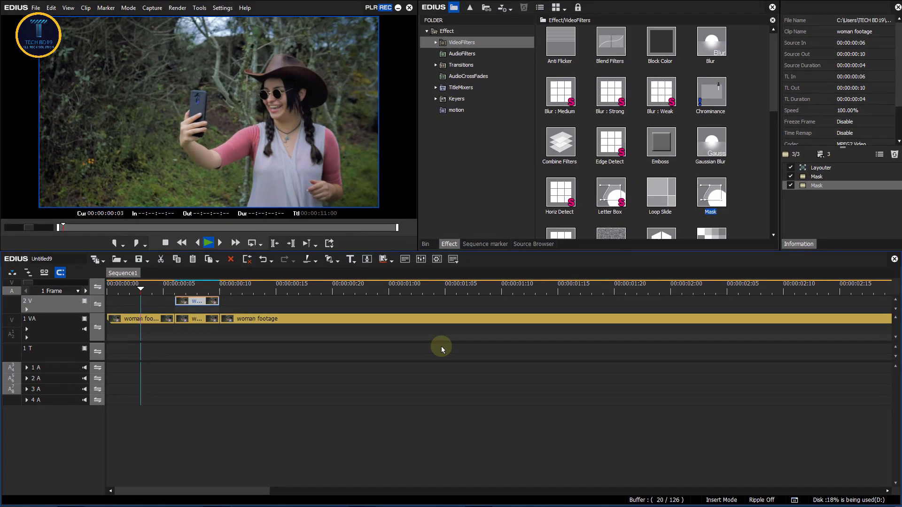
Play back and scrub the timeline to review the masked hat outline effect
key(space)
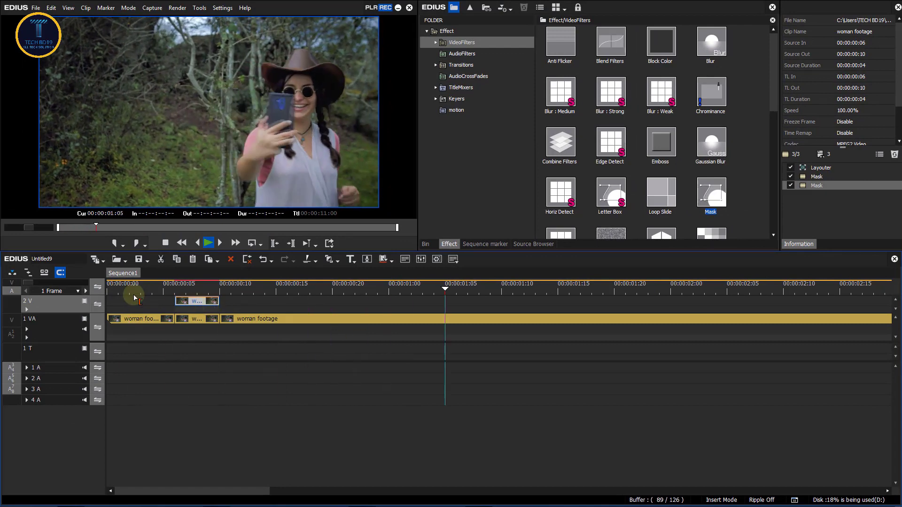
click(134, 296)
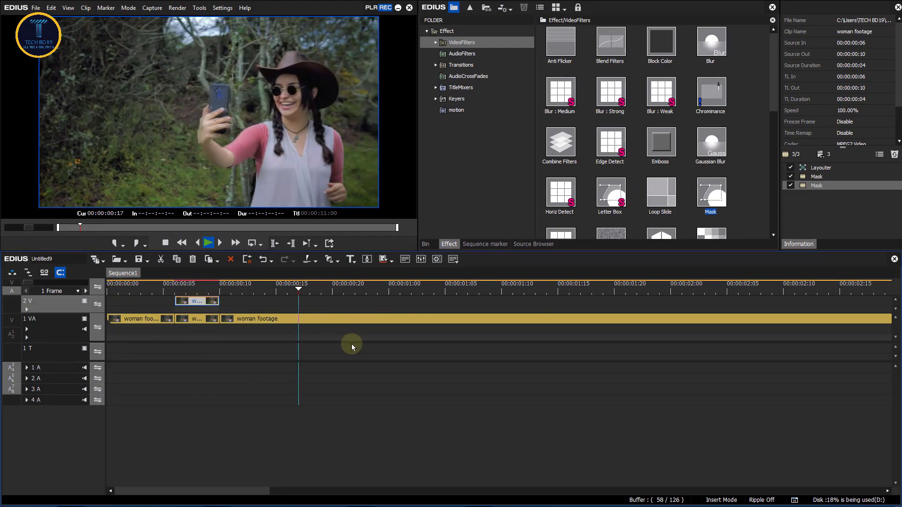
drag(188, 286, 246, 295)
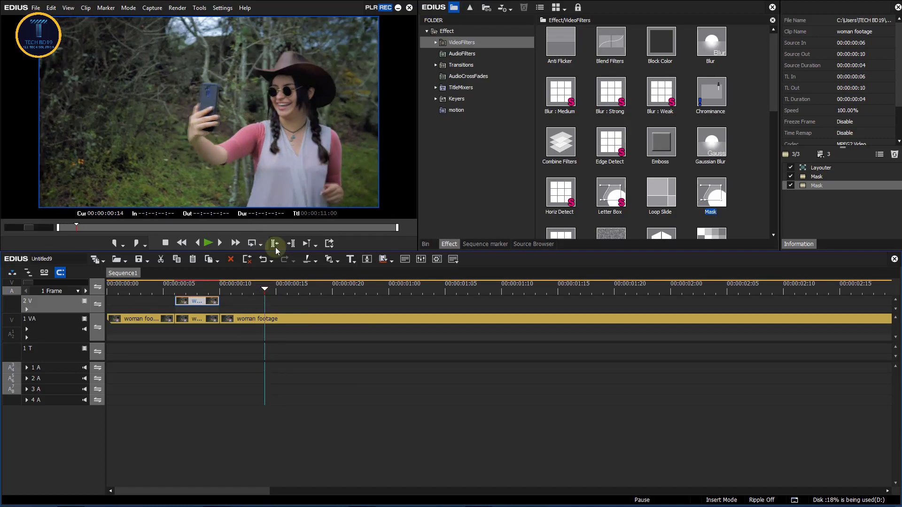
Split the long woman footage clip on the 1 VA track at 00:00:00:15
click(288, 320)
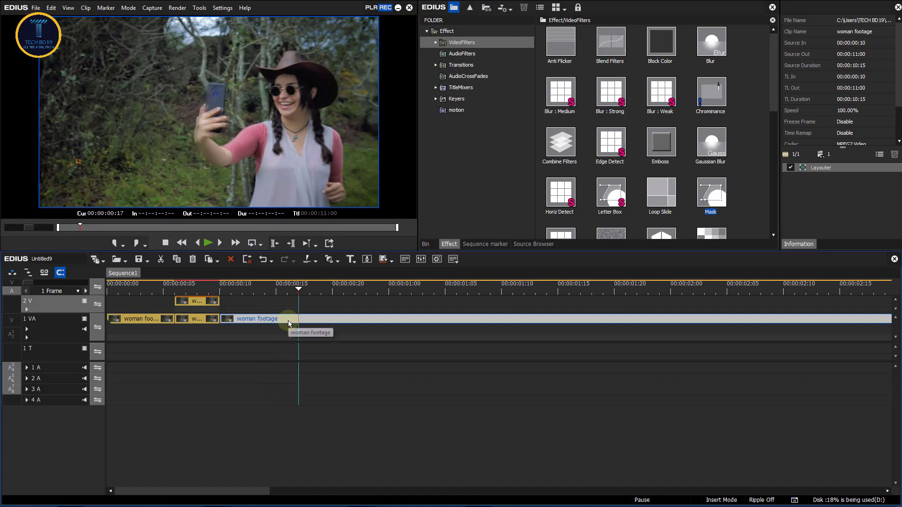
drag(265, 287, 276, 287)
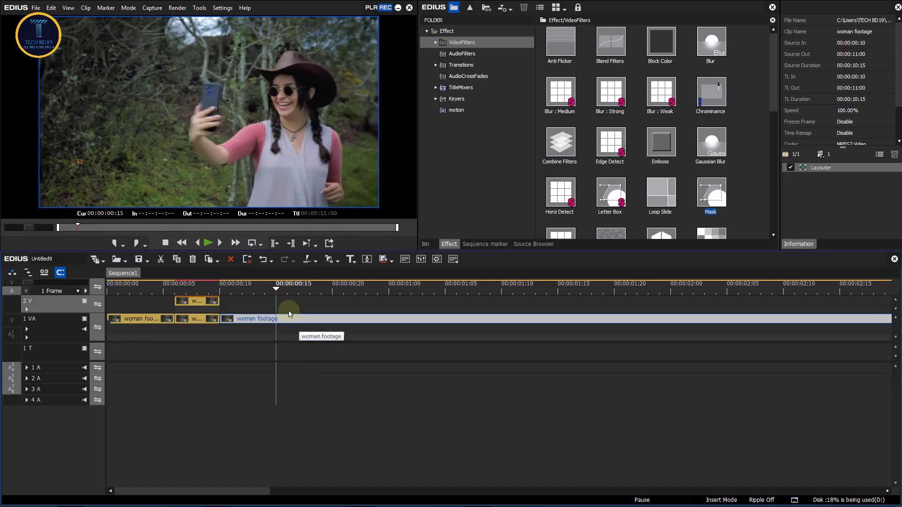
key(c)
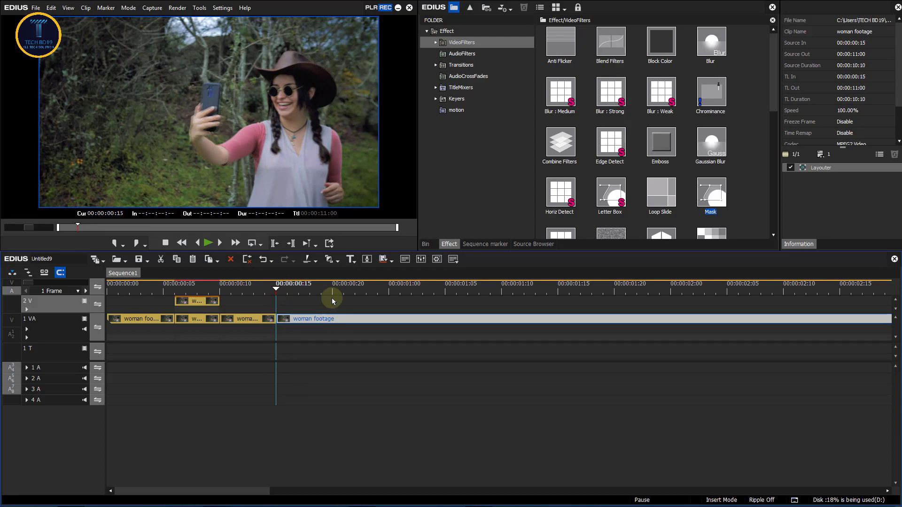
Split the remaining woman footage clip on the 1 VA track at 00:00:00:19 to isolate a four-frame segment
key(Right)
key(Right)
key(Right)
key(Right)
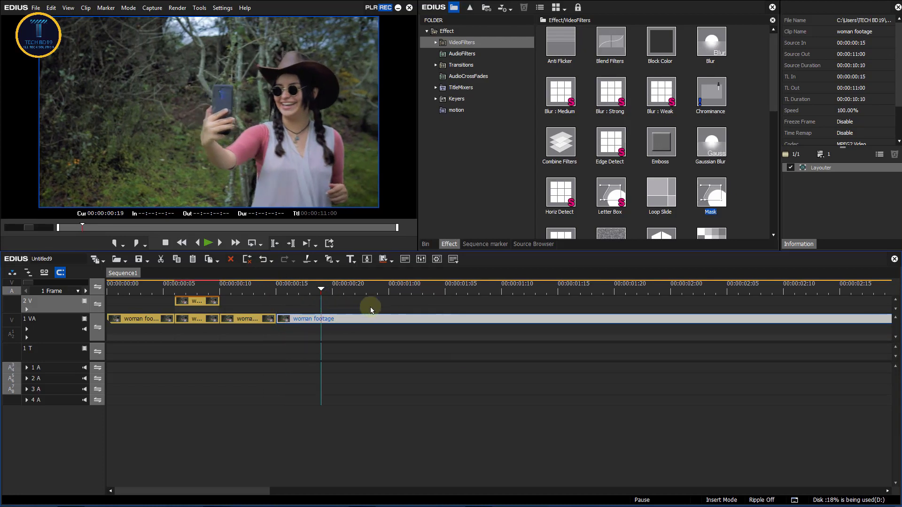
key(c)
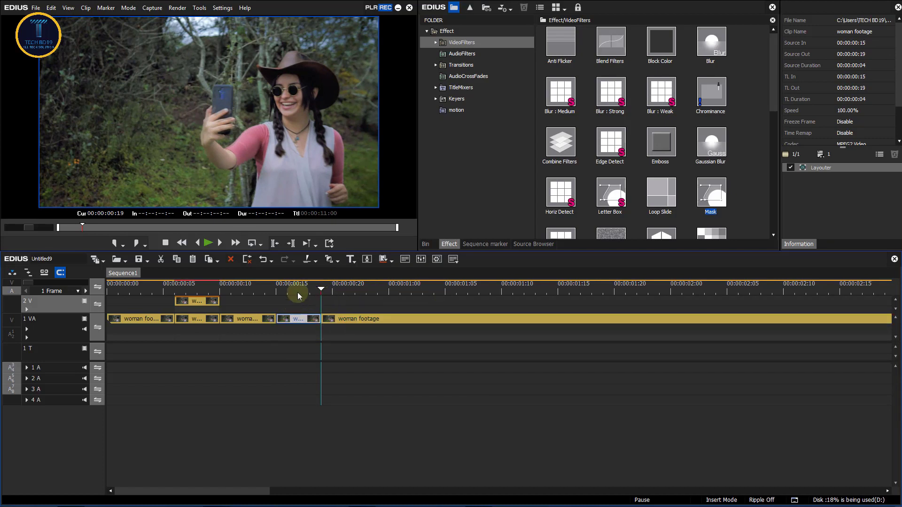
Duplicate the four-frame segment onto the 2 V track directly above it, starting at 00:00:00:15
click(292, 321)
drag(287, 291, 275, 291)
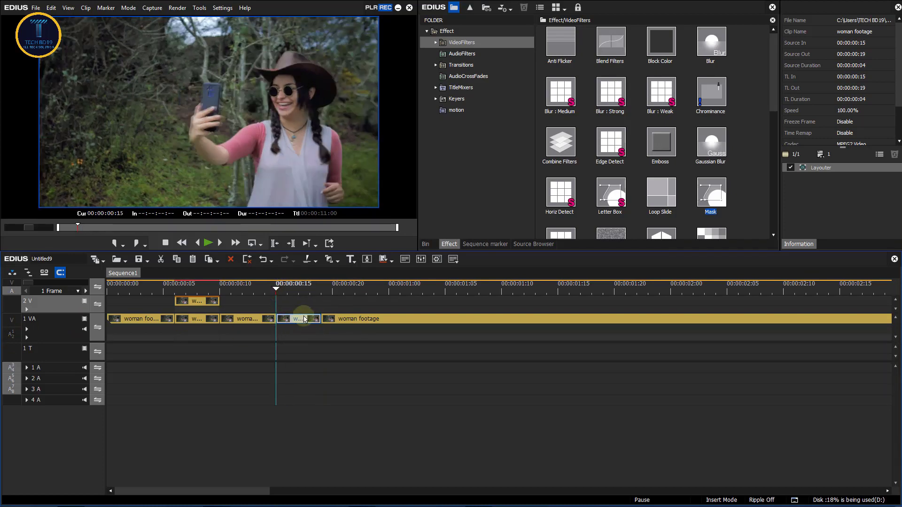
click(298, 290)
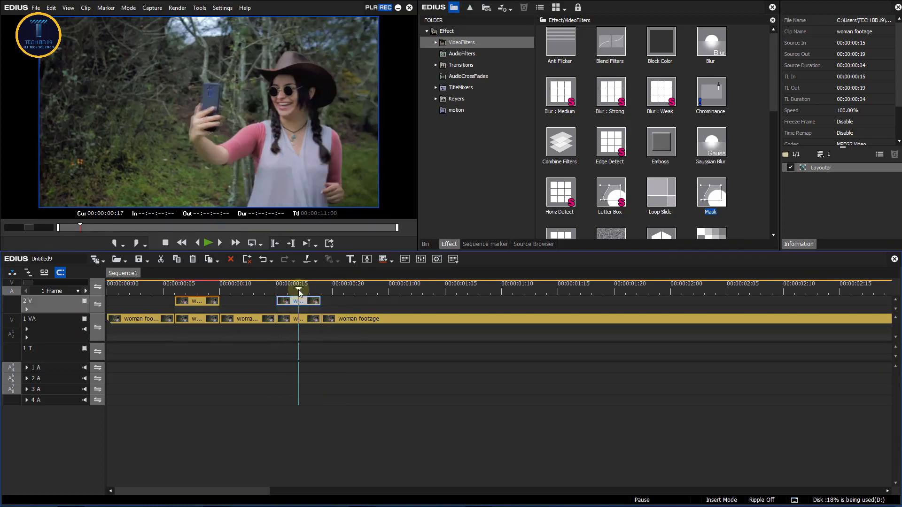
key(Right)
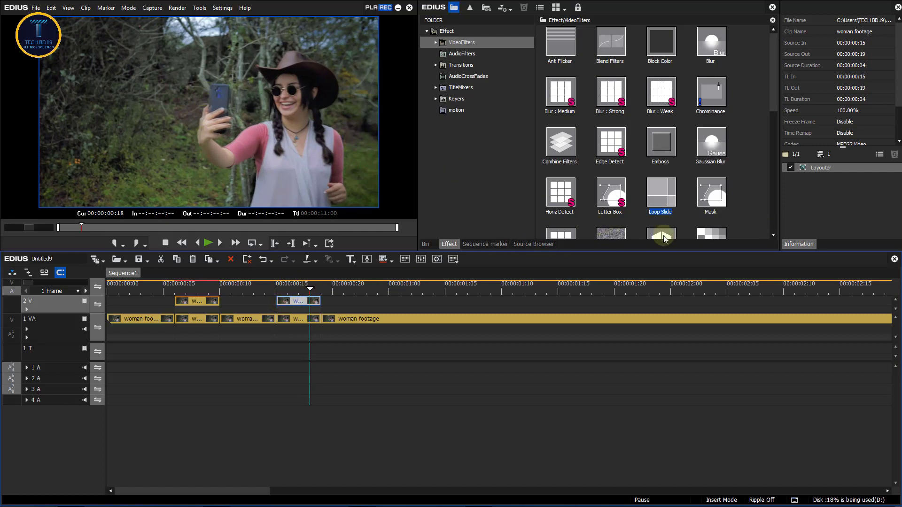
Apply a Mask video filter to the new 2 V segment and open its settings at frame 00:00:00:00
click(712, 197)
drag(706, 200, 299, 300)
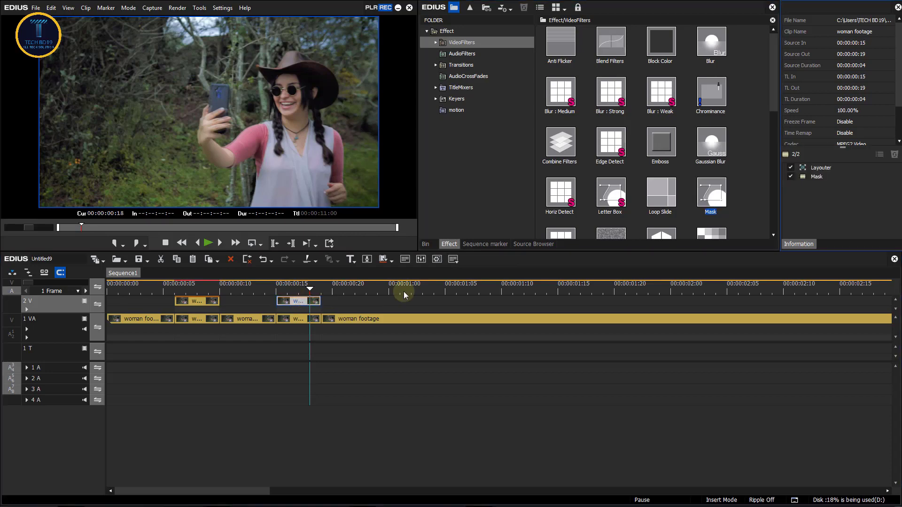
click(823, 176)
double_click(835, 176)
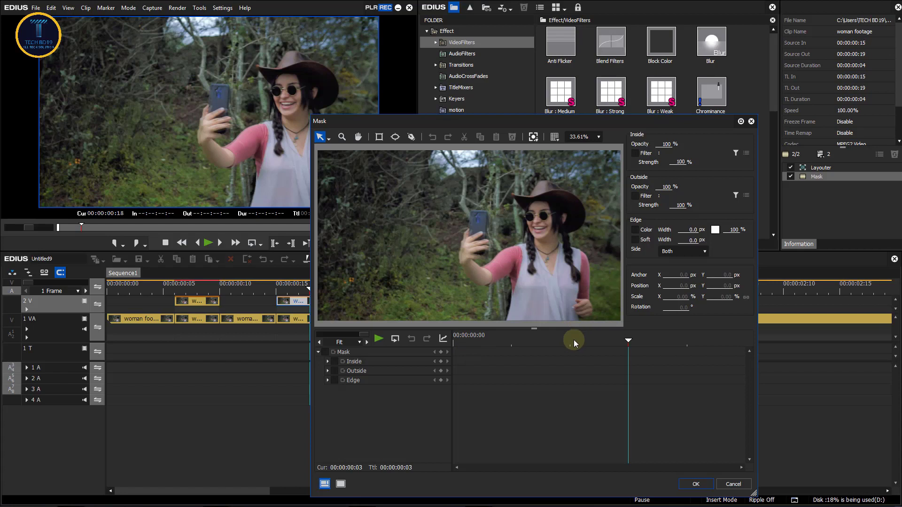
click(455, 340)
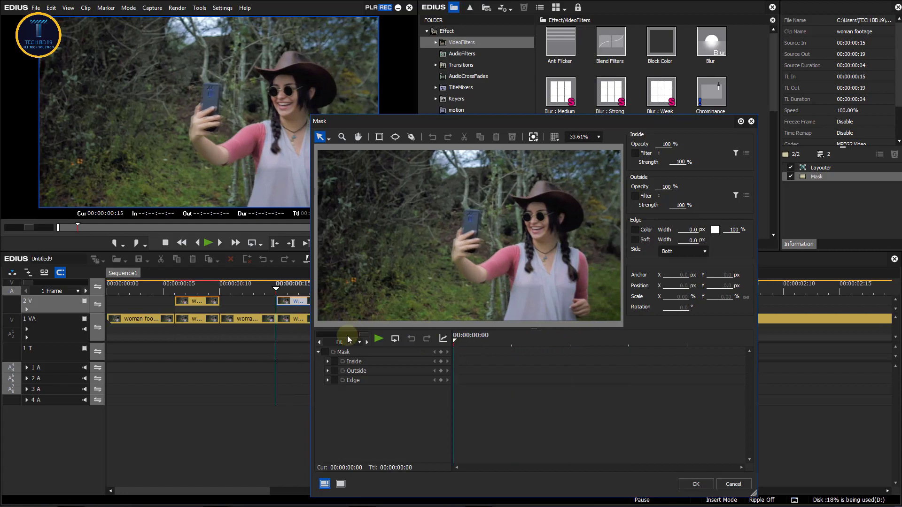
Draw a closed freeform mask shape around the phone in the mask preview, down to the woman's fingers
click(593, 137)
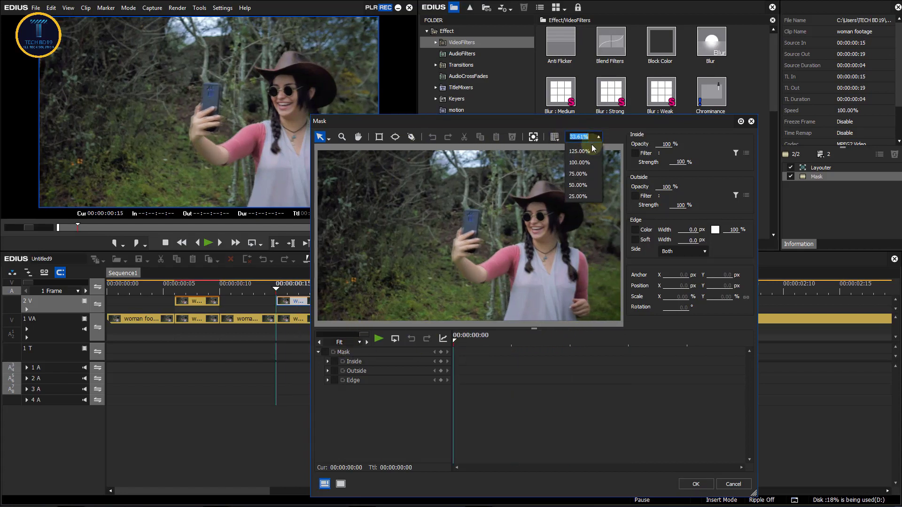
click(582, 202)
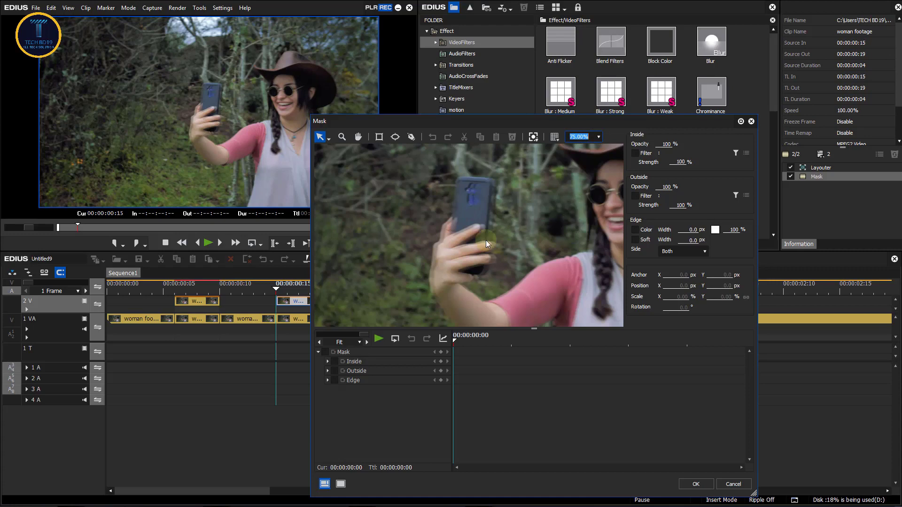
click(411, 137)
drag(454, 183, 454, 191)
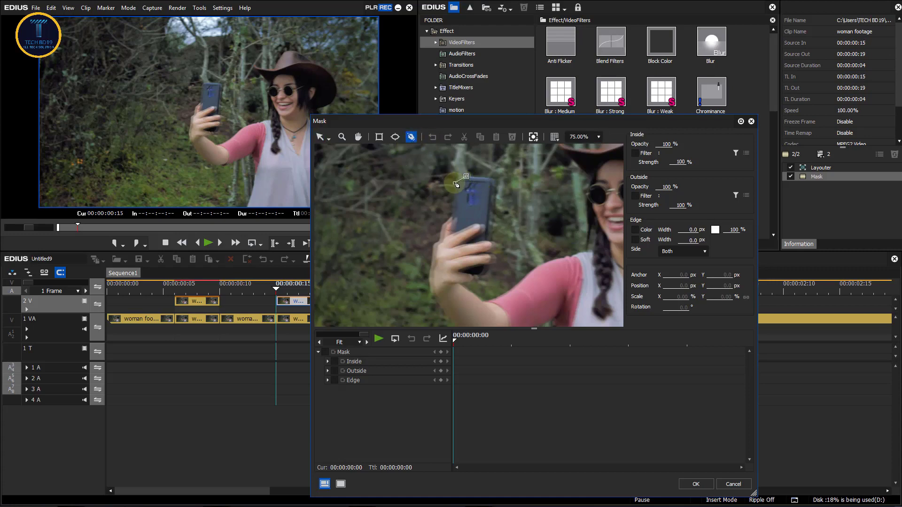
click(453, 217)
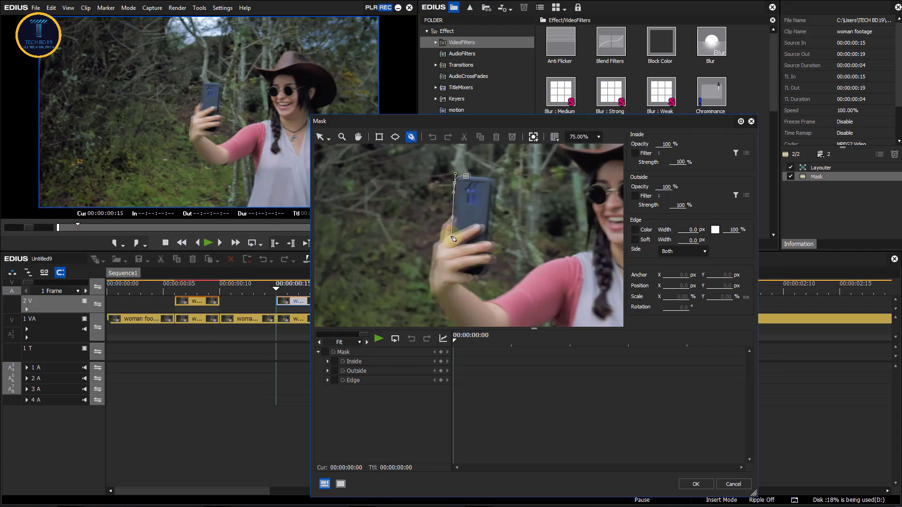
drag(451, 253, 487, 259)
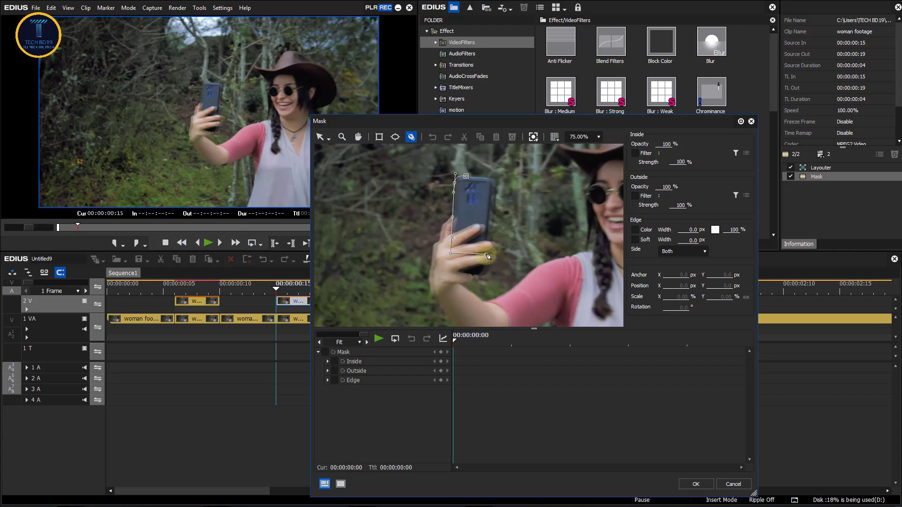
click(489, 212)
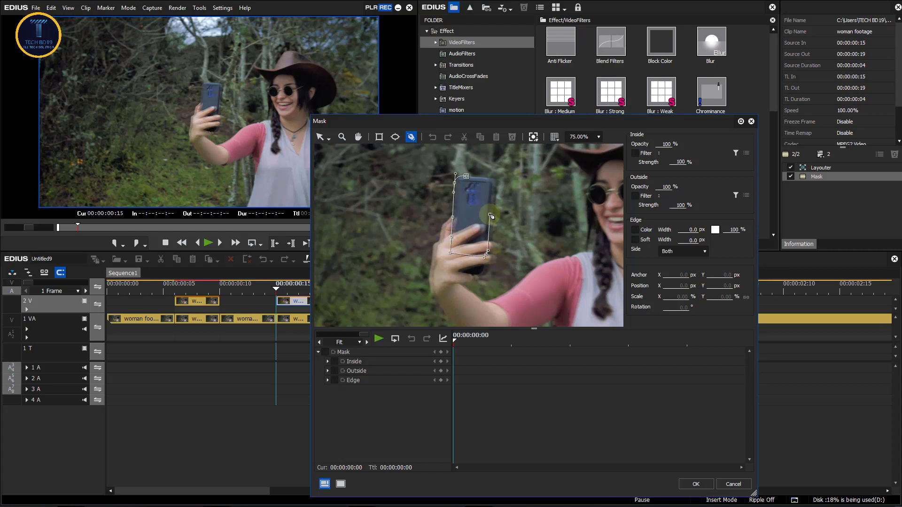
click(490, 184)
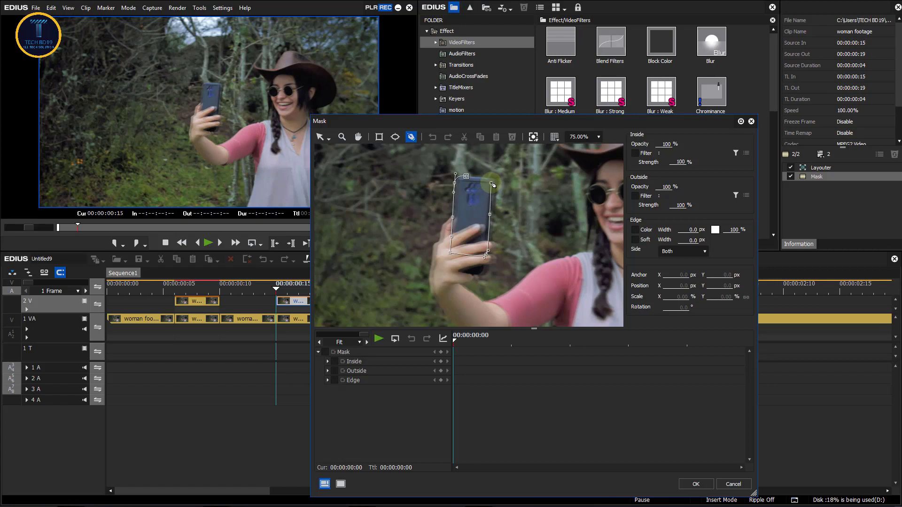
drag(492, 181, 484, 180)
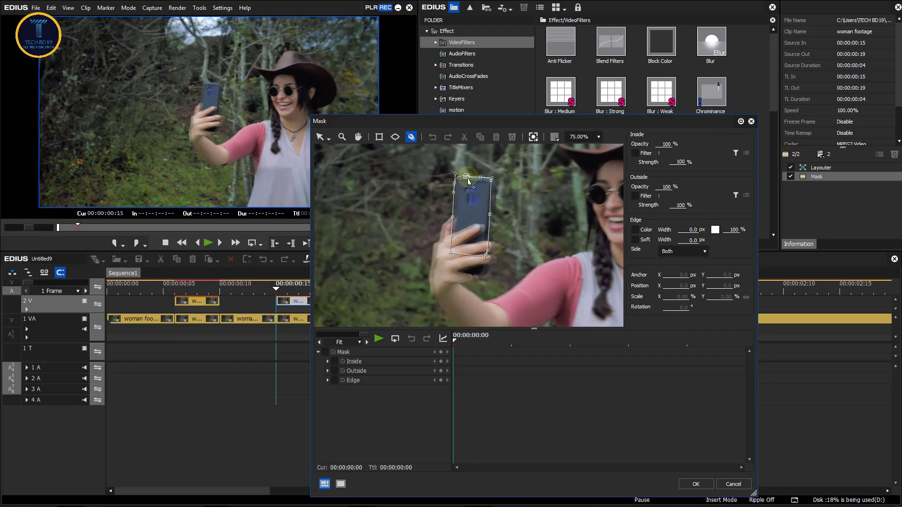
click(467, 177)
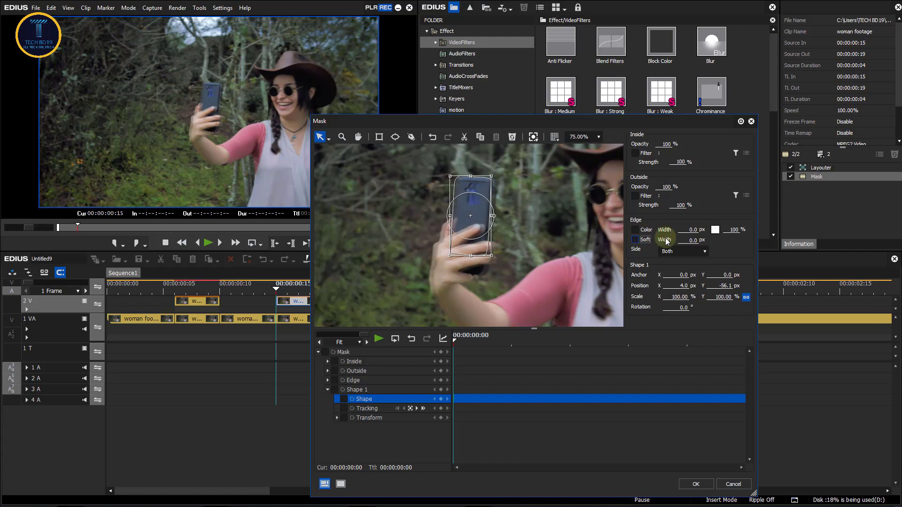
Enable a coloured, soft edge on the phone mask with a colour width of 5 px and a soft width of 10 px
click(643, 231)
click(638, 239)
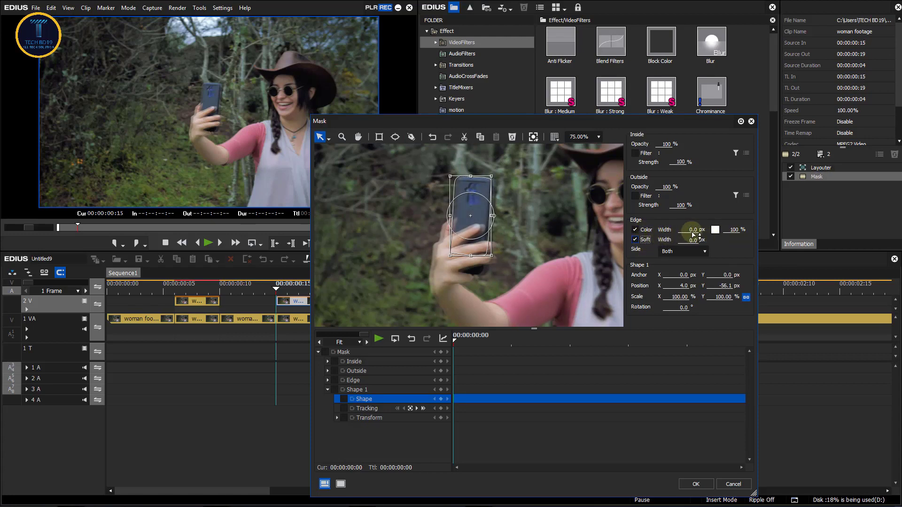
click(692, 229)
text(5)
key(Tab)
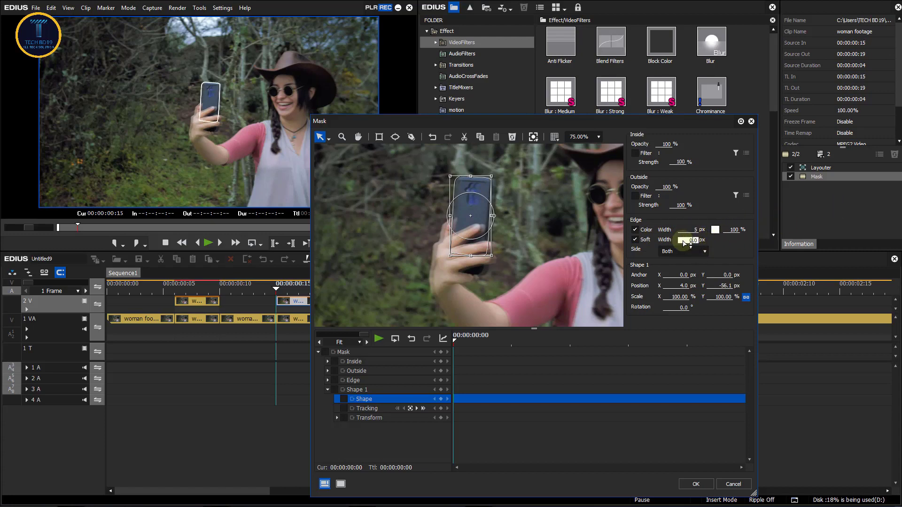
text(10)
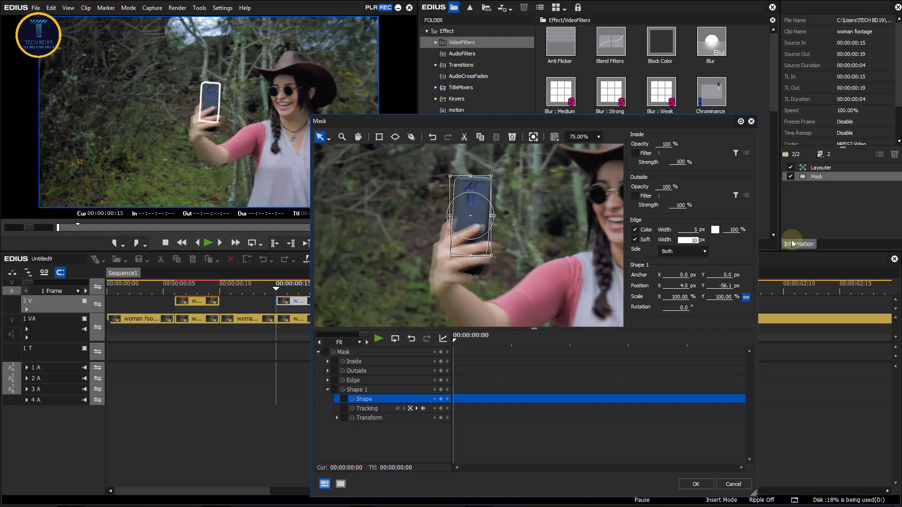
Set the phone mask's edge colour to magenta
click(715, 230)
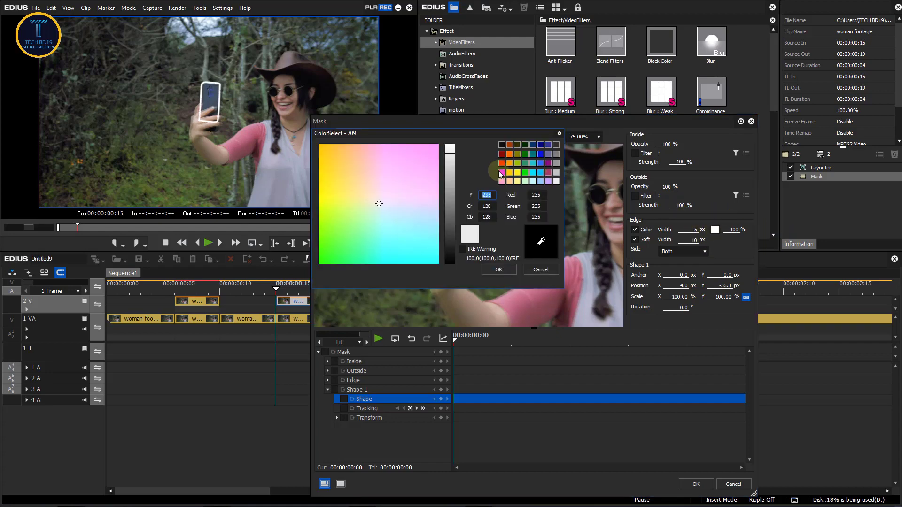
click(502, 172)
click(498, 269)
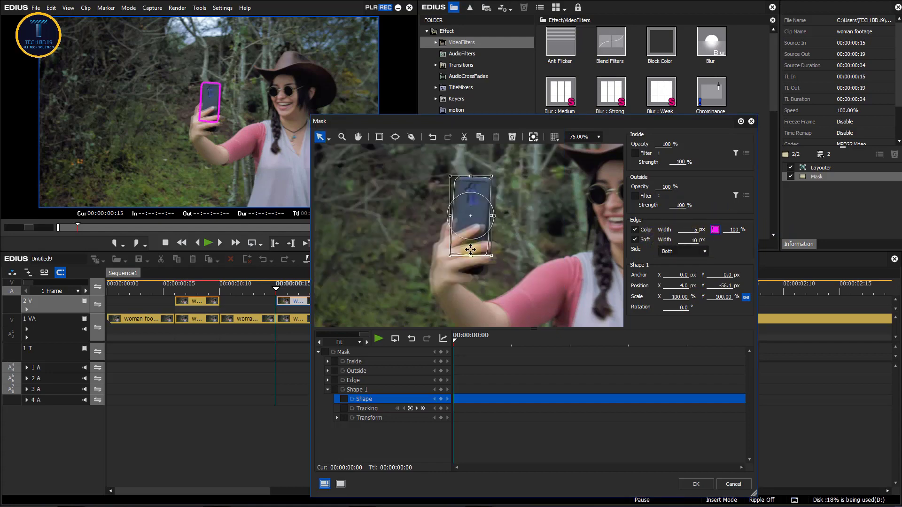
Enable keyframing for the whole mask, add keyframes at 00:00:00:00, and track the phone shape forward frame by frame to 00:00:00:03
click(325, 352)
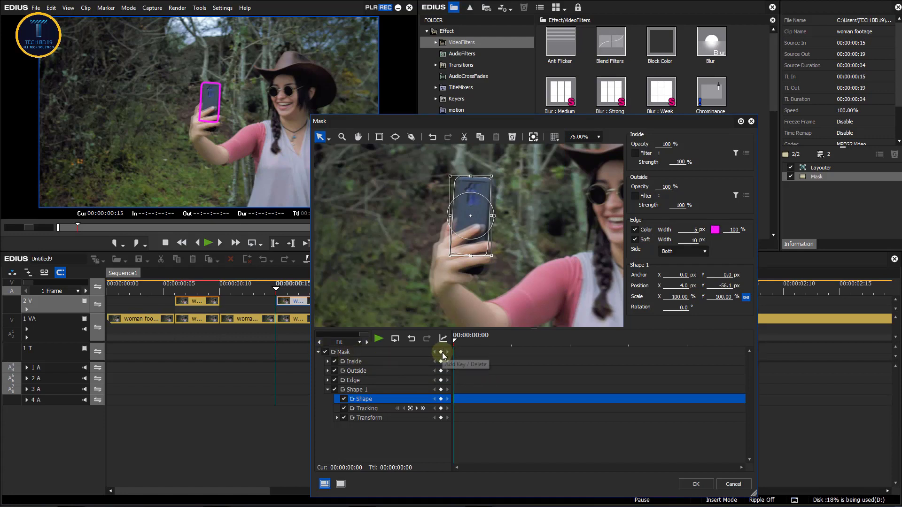
click(441, 352)
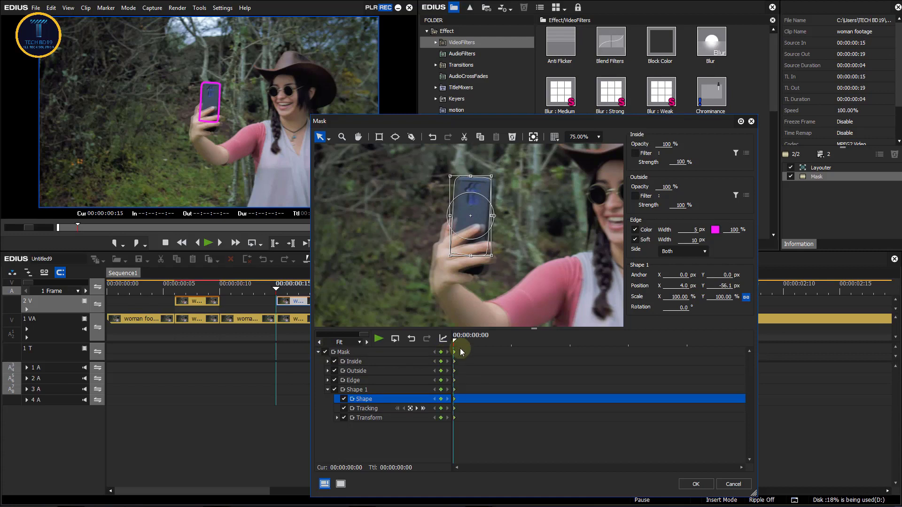
click(417, 411)
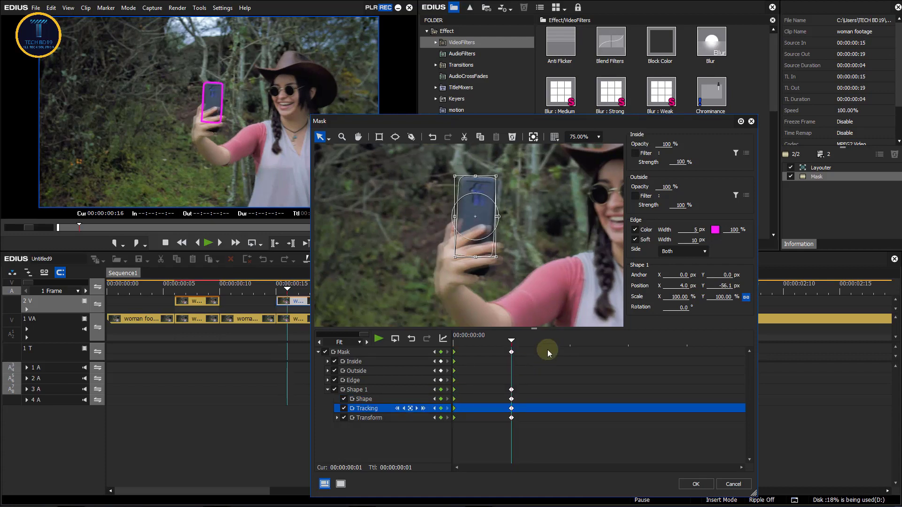
click(417, 408)
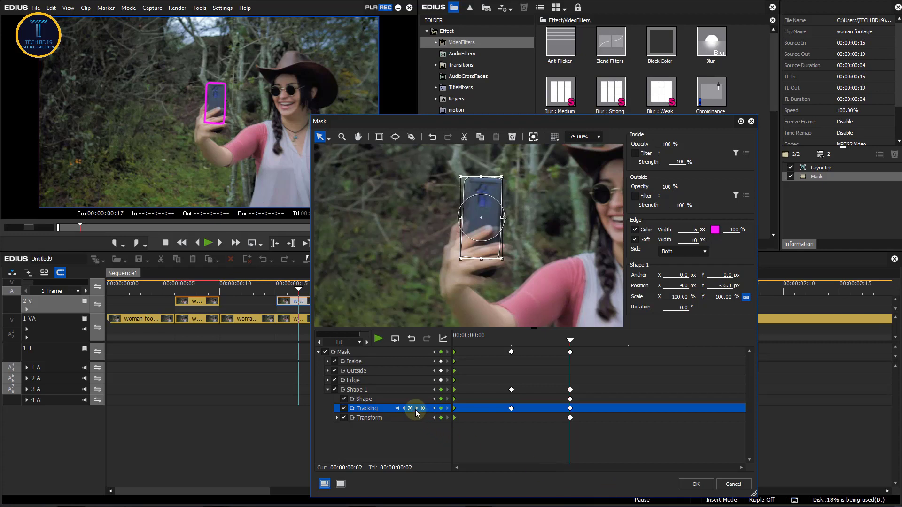
click(417, 409)
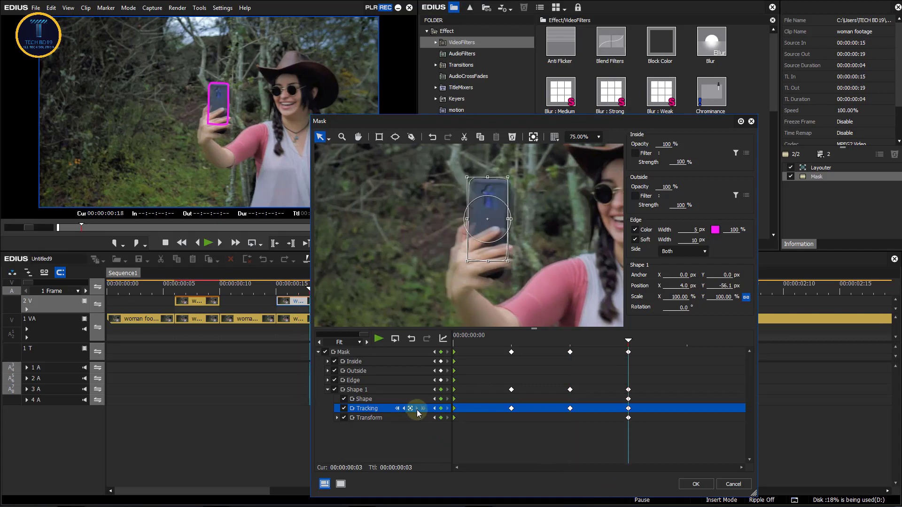
Change the phone mask's edge colour to green at frame 00:00:00:01
drag(535, 342, 451, 341)
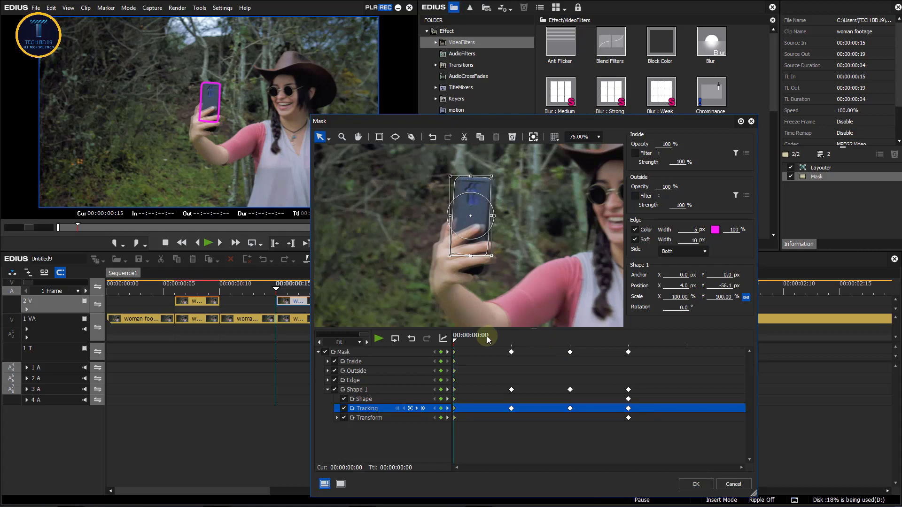
click(511, 340)
click(715, 230)
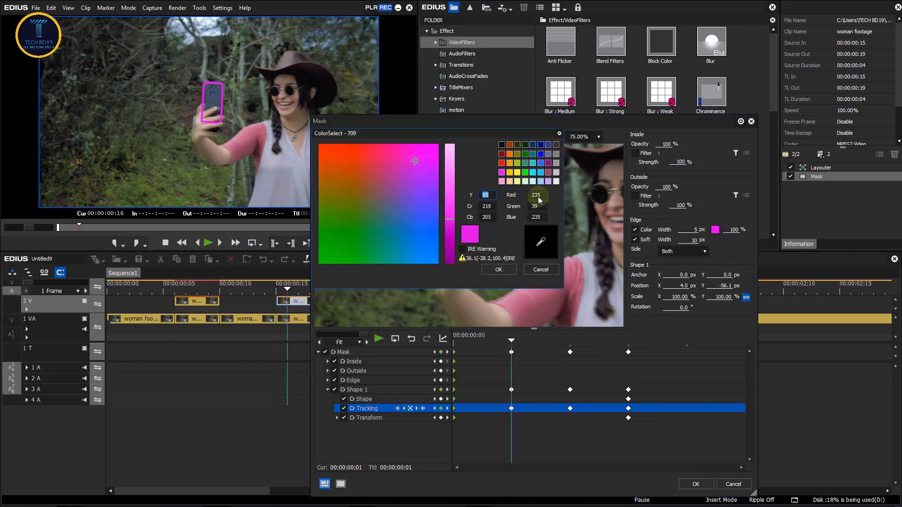
click(524, 172)
click(500, 270)
Change the phone mask's edge colour to orange-yellow at frame 00:00:00:02
click(570, 339)
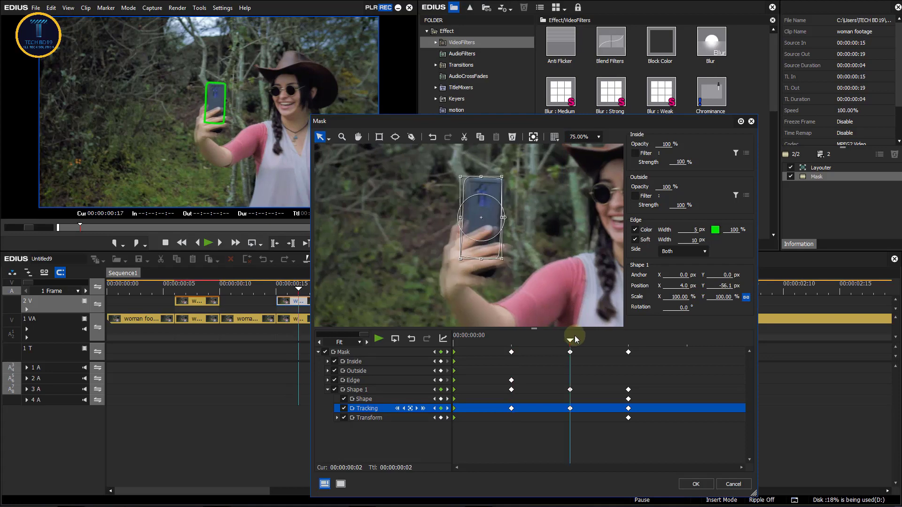
click(716, 230)
click(511, 172)
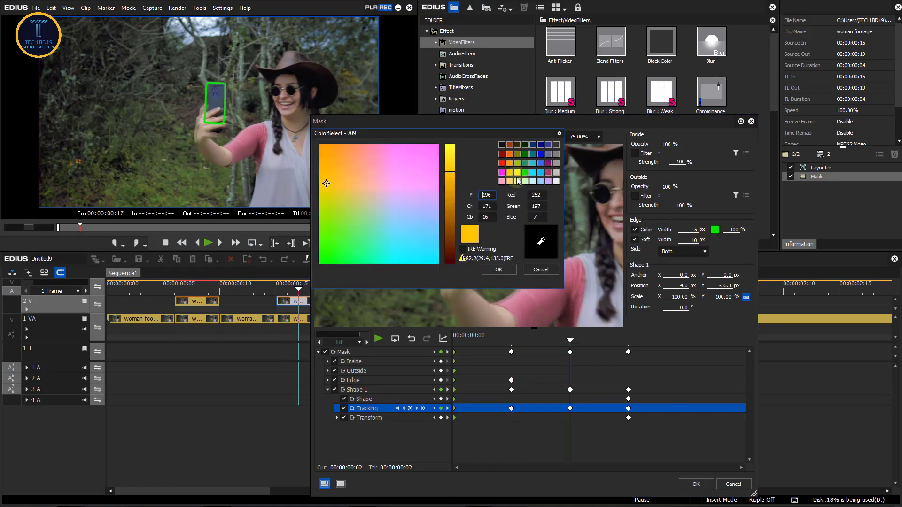
click(498, 269)
Change the phone mask's edge colour to blue at frame 00:00:00:03 and accept the mask settings
click(629, 340)
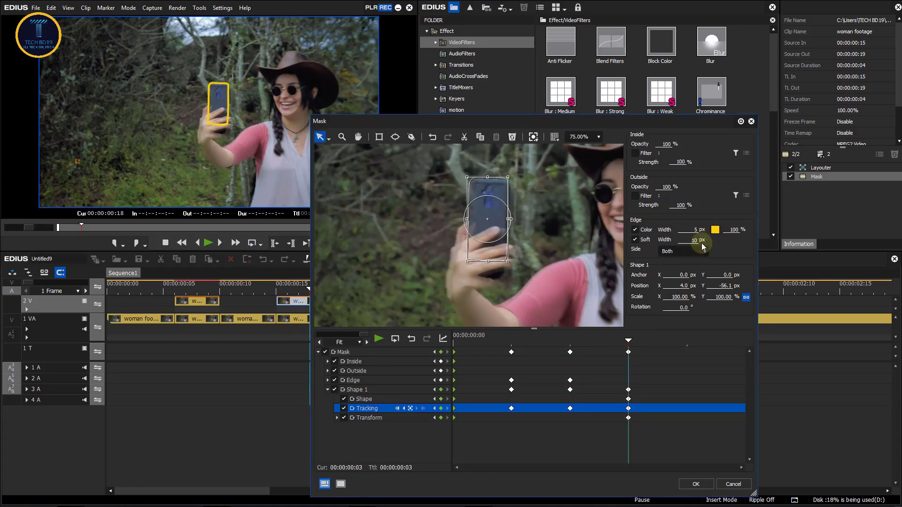
click(715, 229)
click(541, 155)
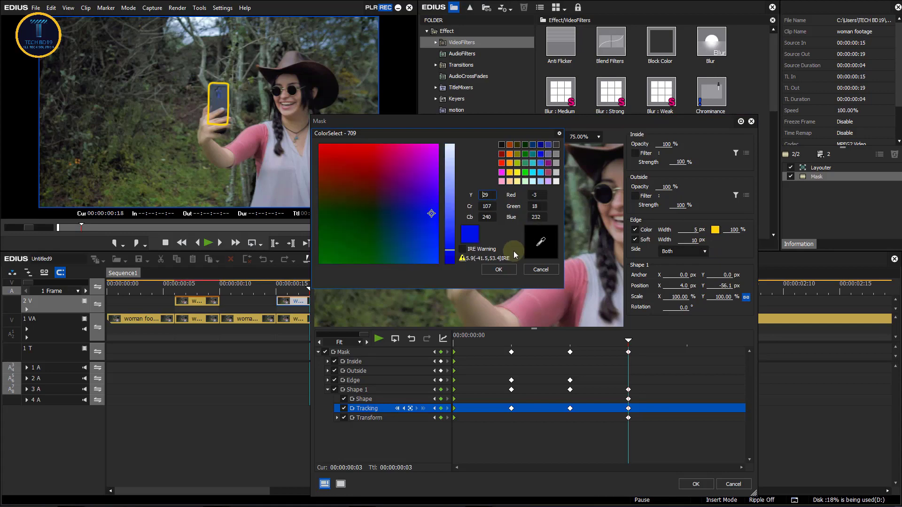
click(498, 269)
click(698, 484)
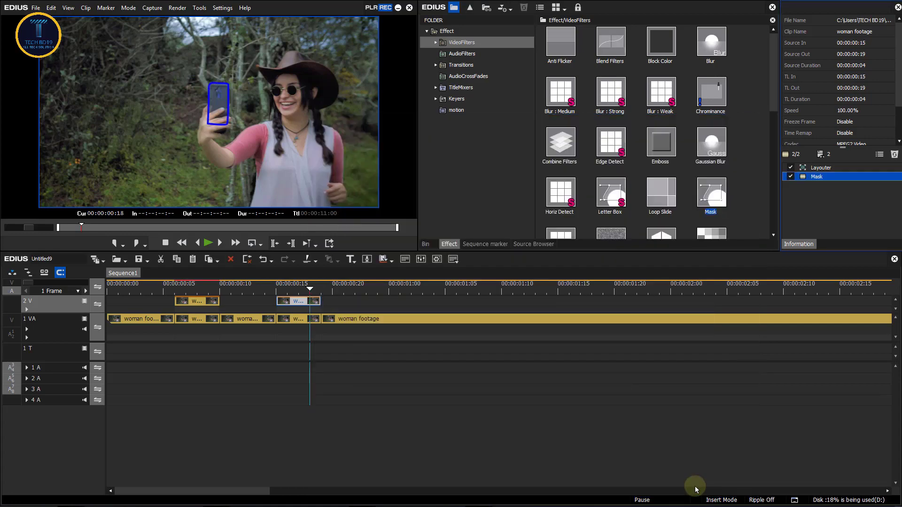
Apply a second Mask video filter to the 2 V segment at 00:00:00:15 and open its settings
click(275, 288)
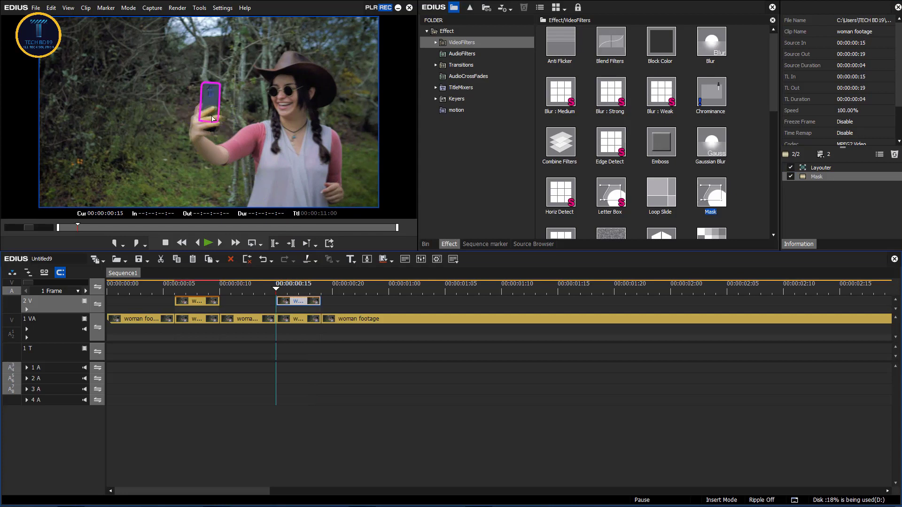
click(291, 198)
click(708, 195)
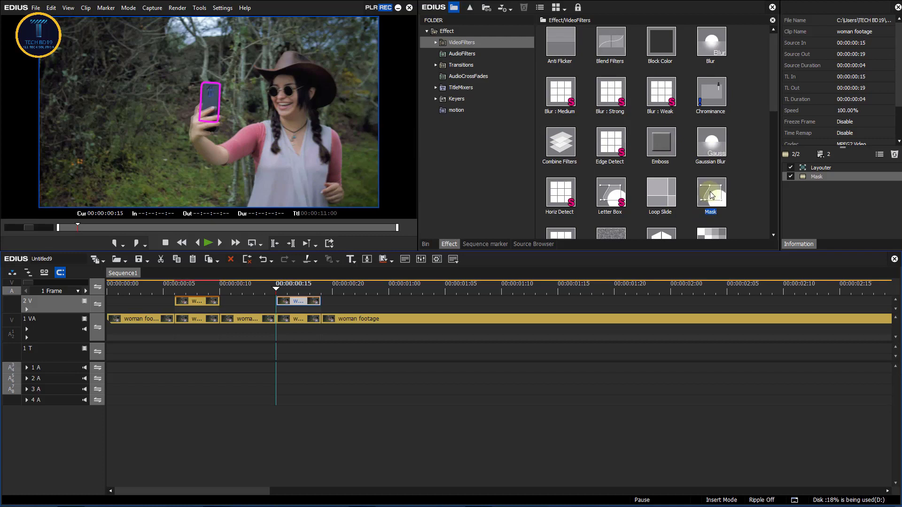
drag(712, 195, 303, 303)
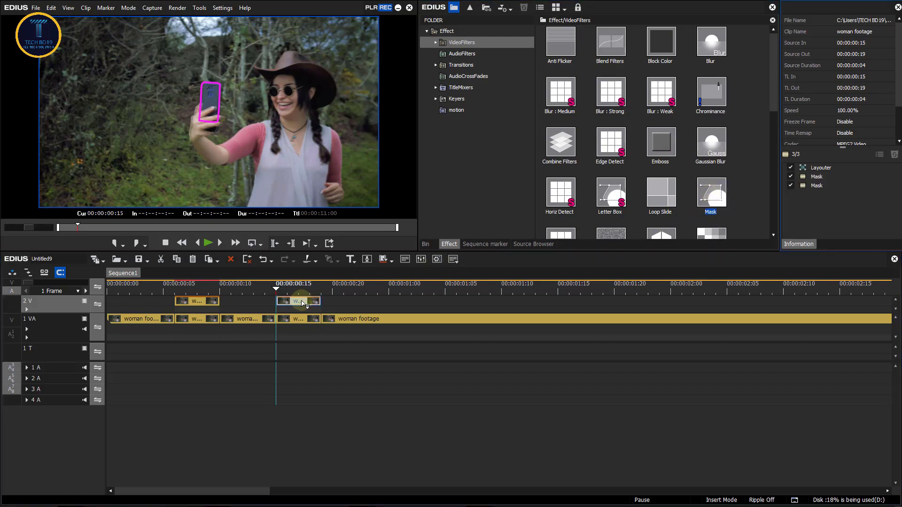
double_click(817, 186)
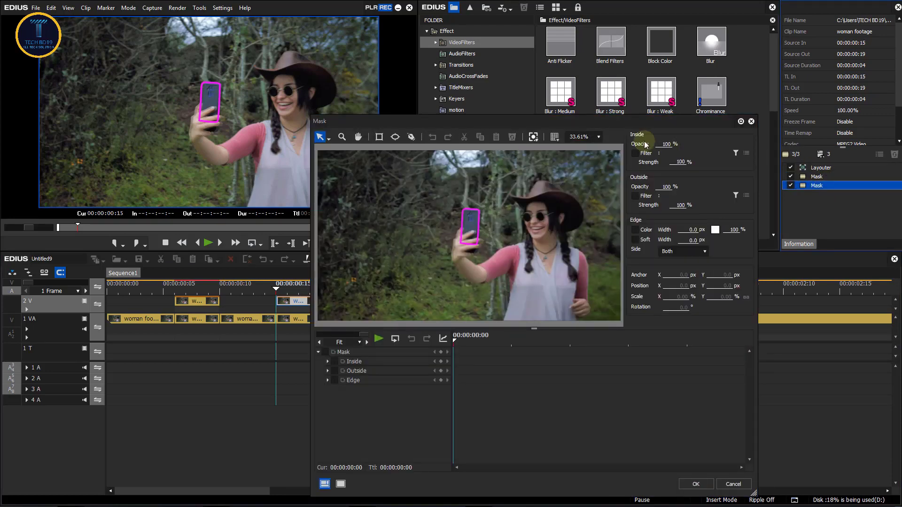
drag(598, 123, 543, 133)
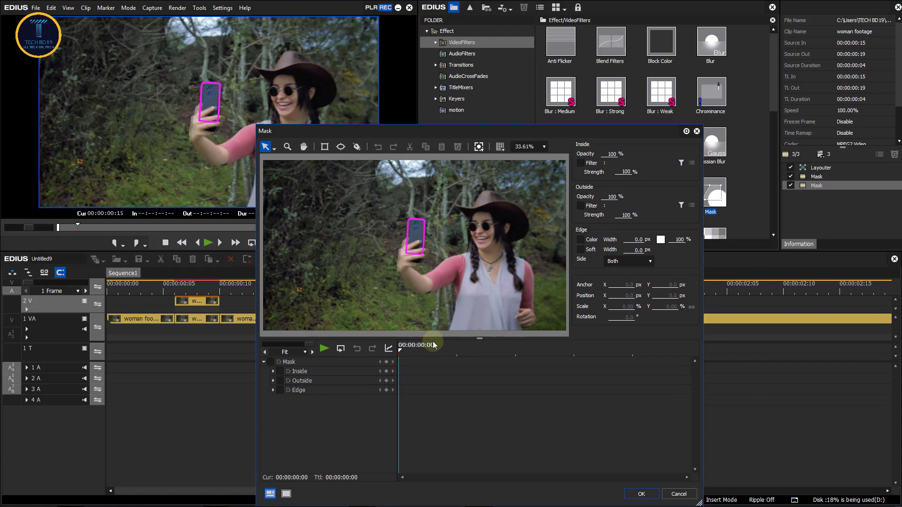
Draw a closed freeform mask shape around the woman's raised hand and forearm at frame 00:00:00:00
click(407, 353)
click(407, 354)
click(357, 147)
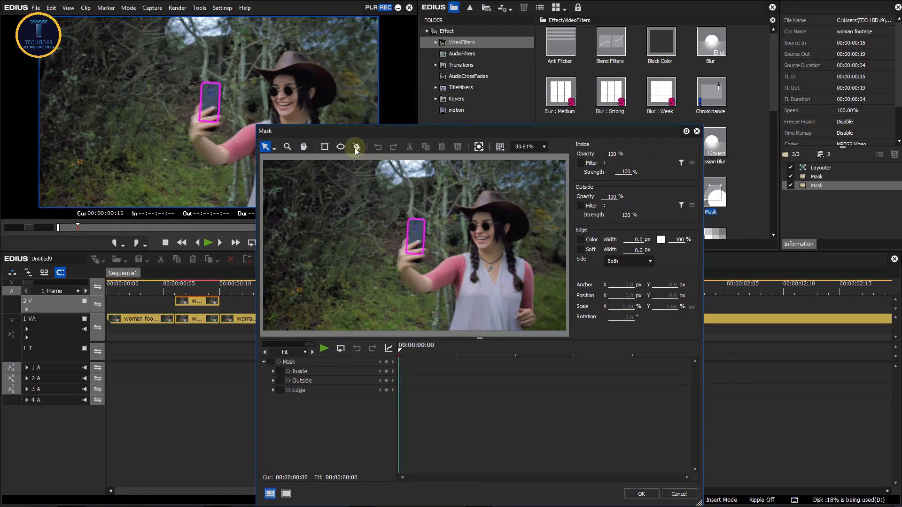
click(399, 250)
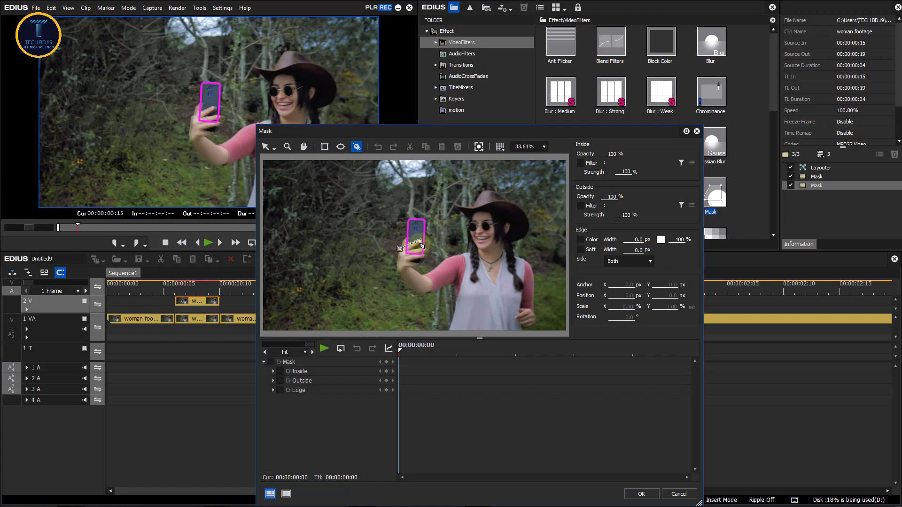
click(435, 273)
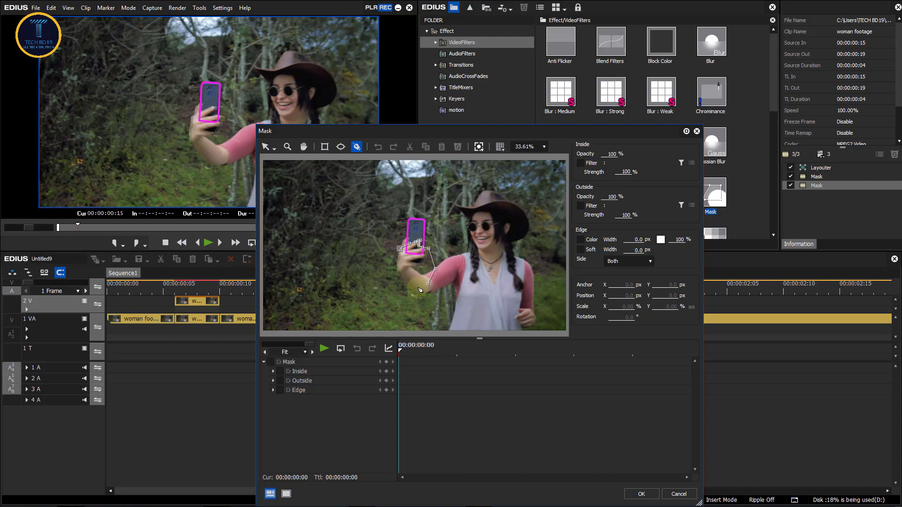
click(411, 287)
click(388, 266)
click(399, 249)
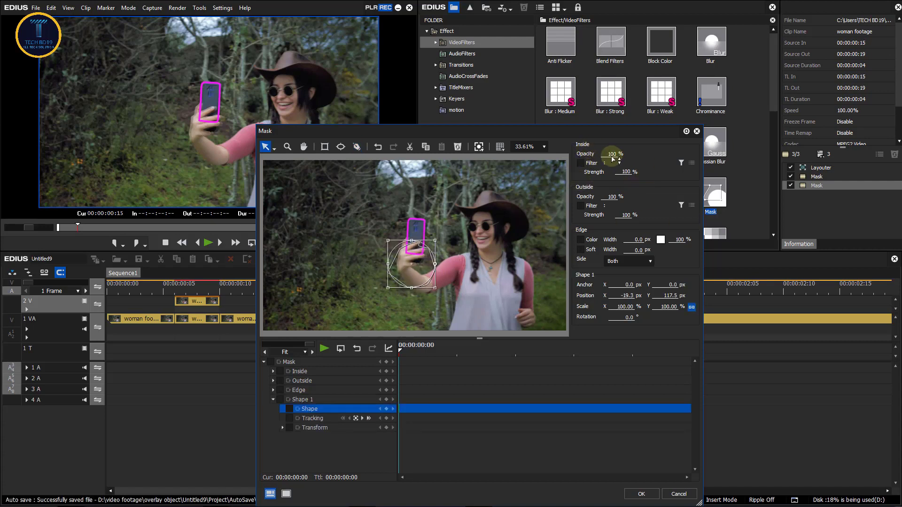
Set the hand mask's inside opacity to 0% with the shape scaled to 109.90%, then keyframe and track it through the segment
drag(613, 157, 608, 312)
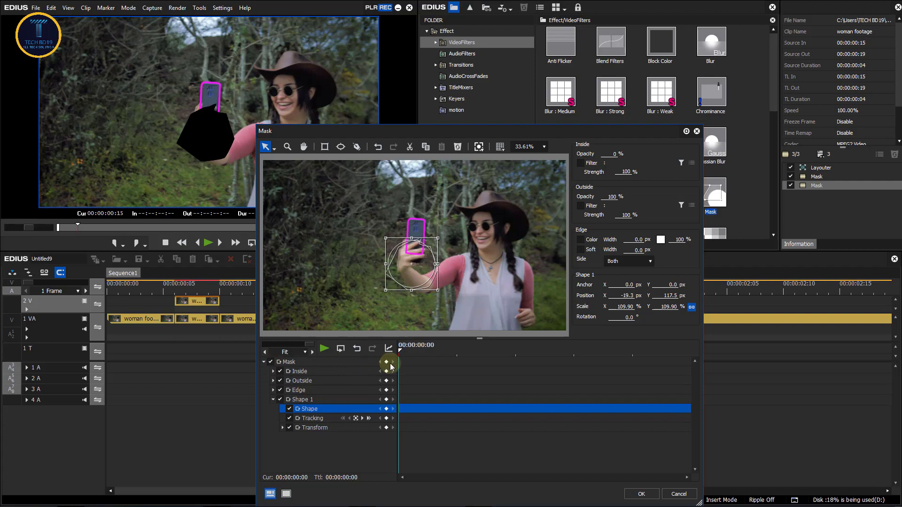
click(386, 362)
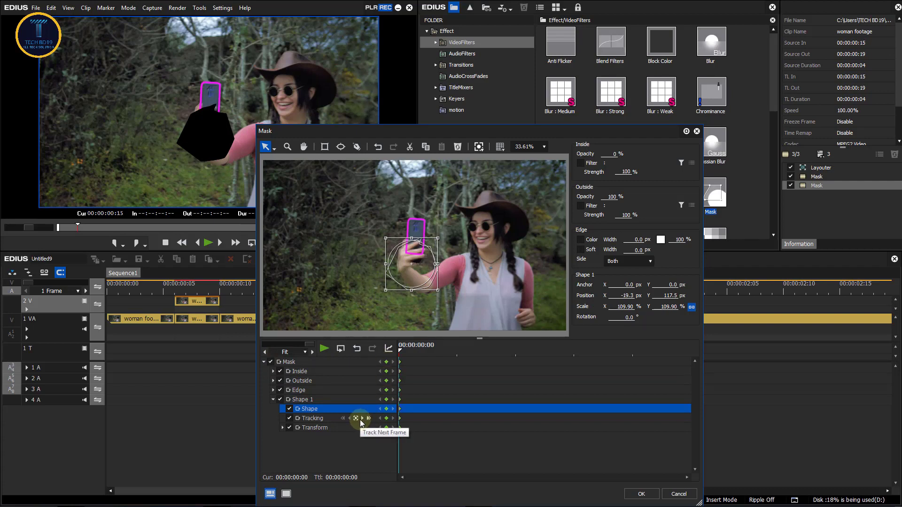
click(369, 419)
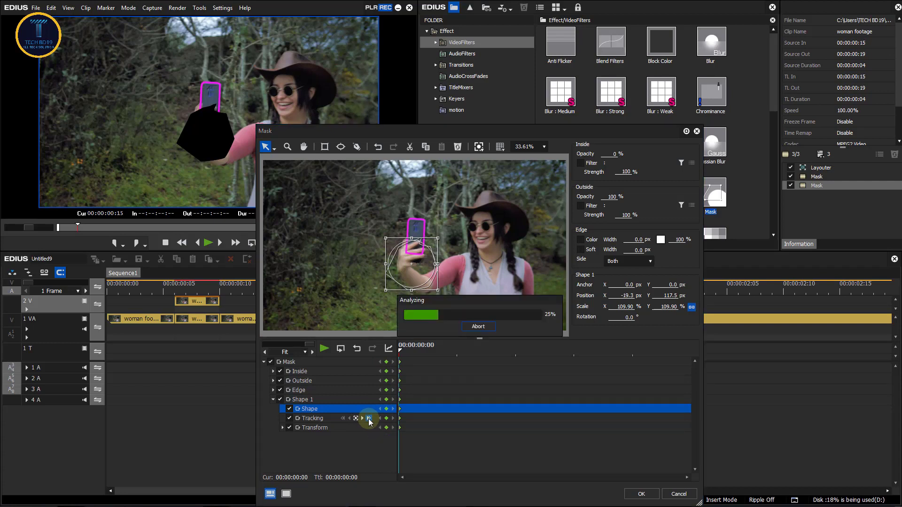
mouse_move(400, 350)
mouse_down()
mouse_move(441, 362)
mouse_move(590, 360)
mouse_move(399, 361)
mouse_up()
click(642, 494)
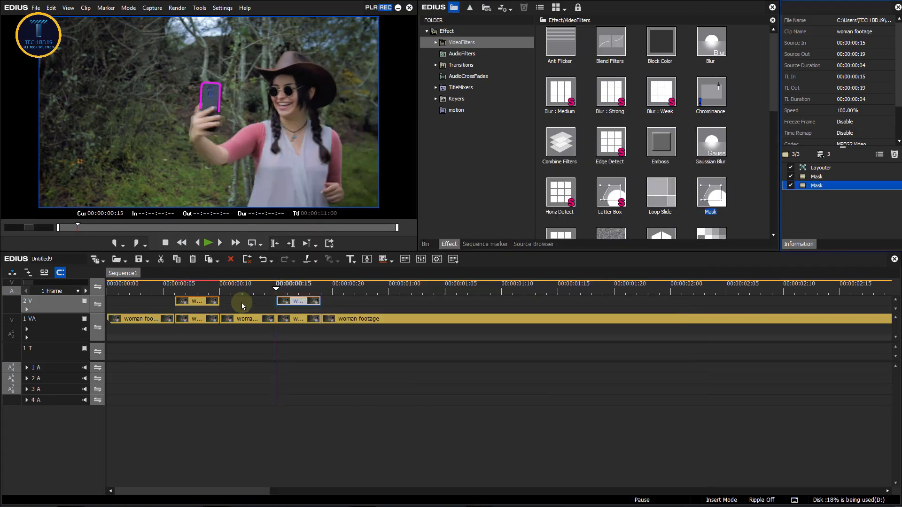
Play the sequence from near its start and scrub across the 2 V segment at 00:00:00:15 to review the hand mask
click(129, 285)
key(space)
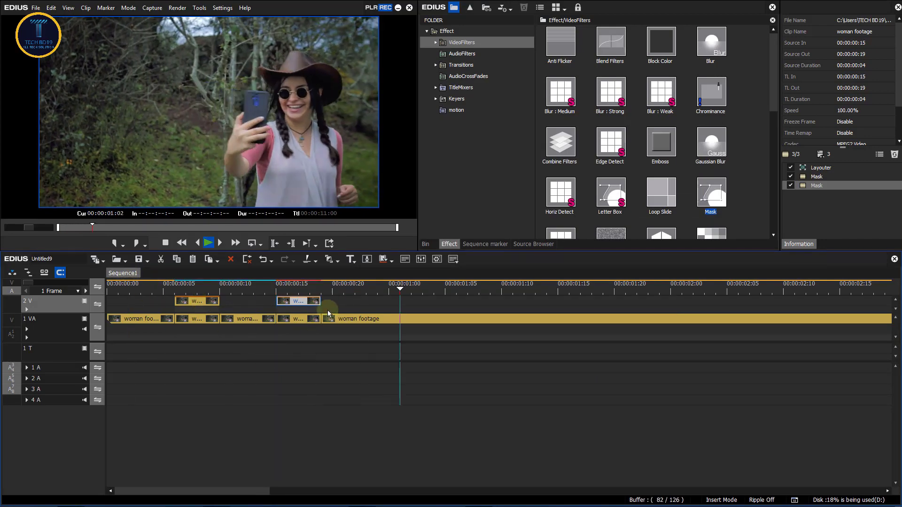
drag(275, 284, 325, 288)
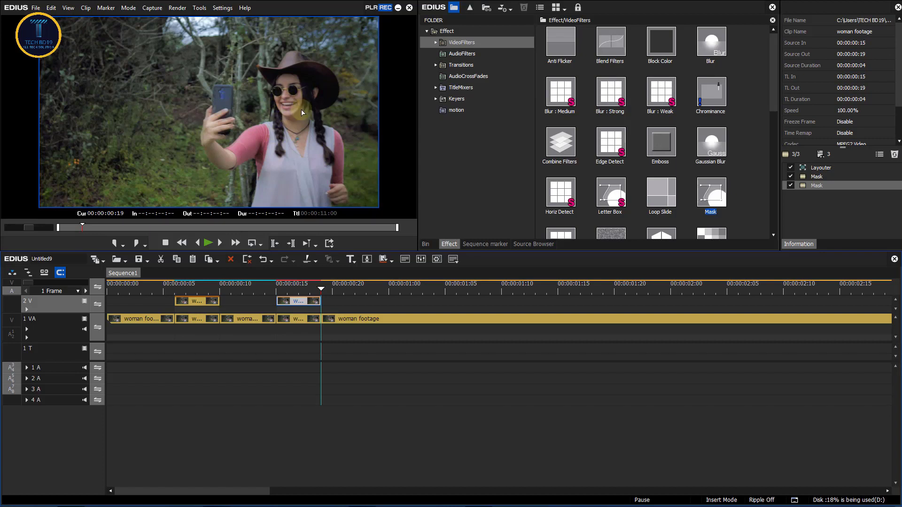
Split the 1 VA footage at 00:00:00:24 and duplicate the segment before the cut onto 2 V at 00:00:00:19
click(349, 319)
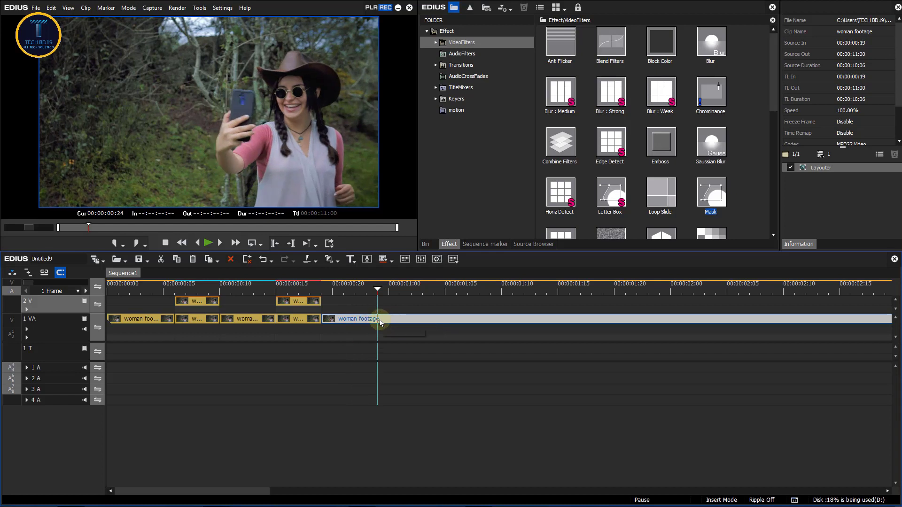
key(c)
click(347, 319)
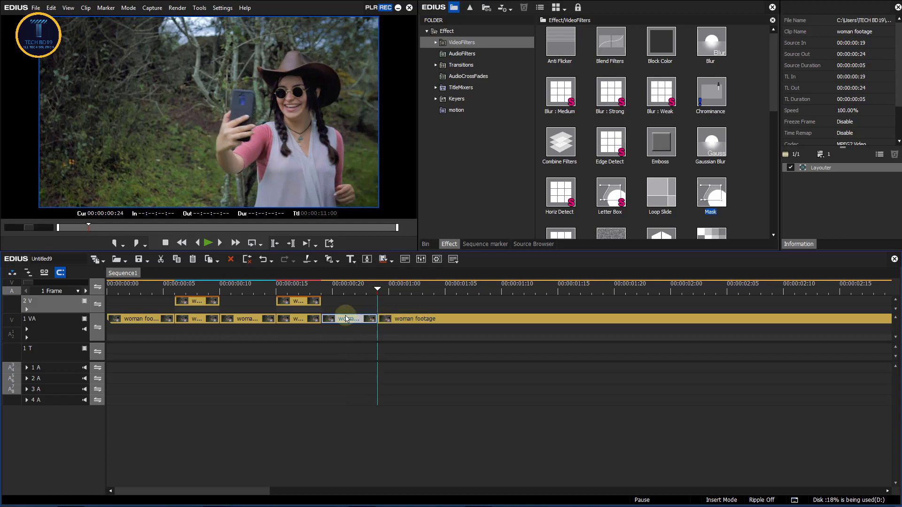
click(324, 290)
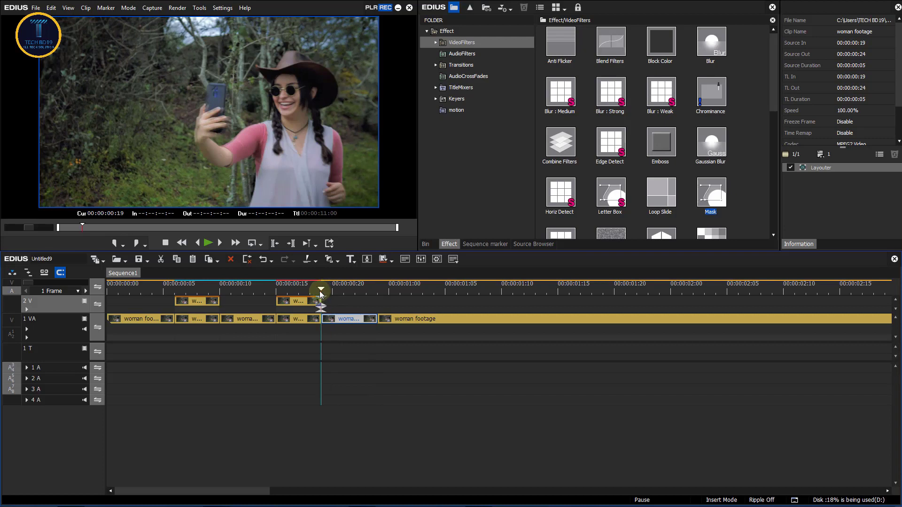
key(ctrl+c)
key(ctrl+v)
Apply the Mask video filter to the 2 V segment starting at 00:00:00:19 and open its settings
click(354, 288)
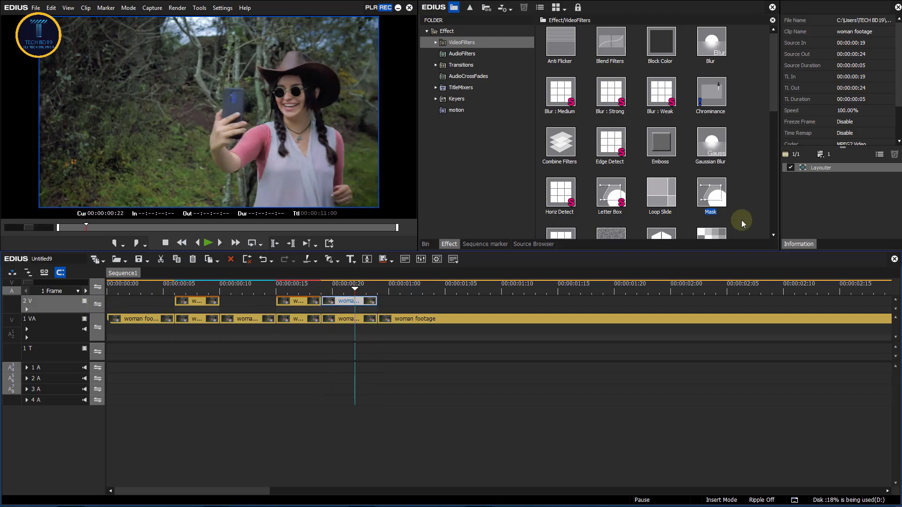
drag(714, 213, 350, 302)
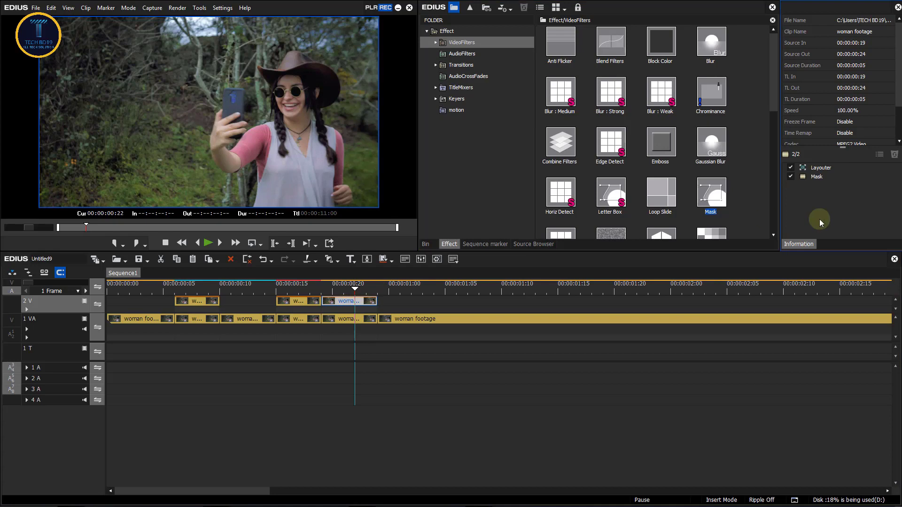
double_click(813, 178)
drag(425, 133, 367, 145)
Draw an ellipse mask around each lens of the woman's sunglasses at frame 00:00:00:00, working at 100% zoom
click(490, 159)
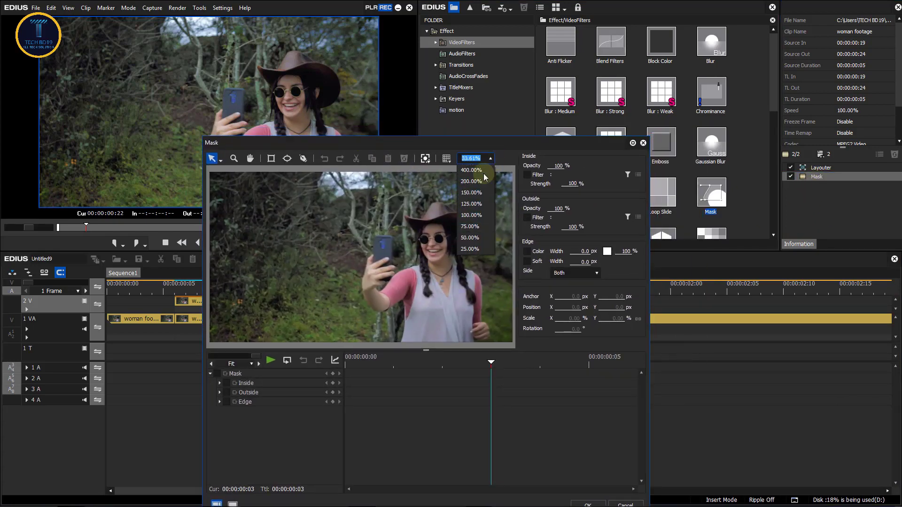
click(476, 219)
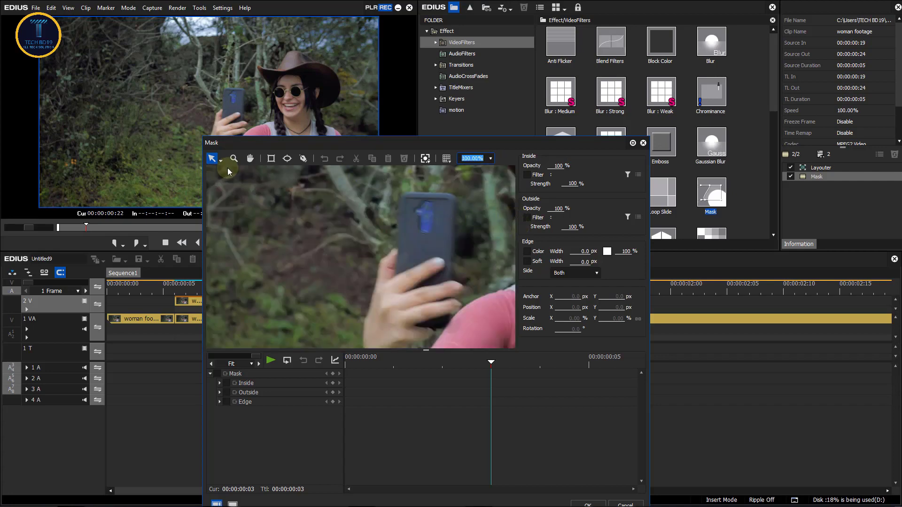
click(250, 159)
drag(303, 188, 381, 279)
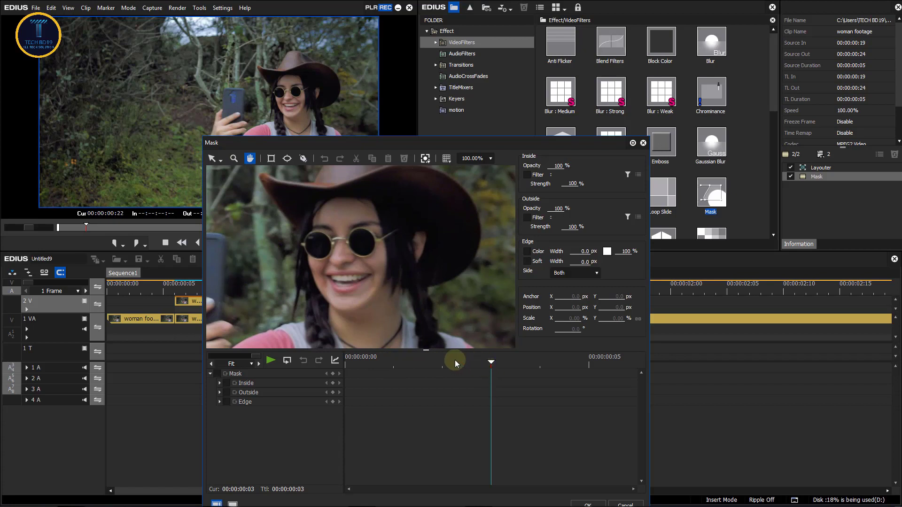
drag(455, 362, 337, 374)
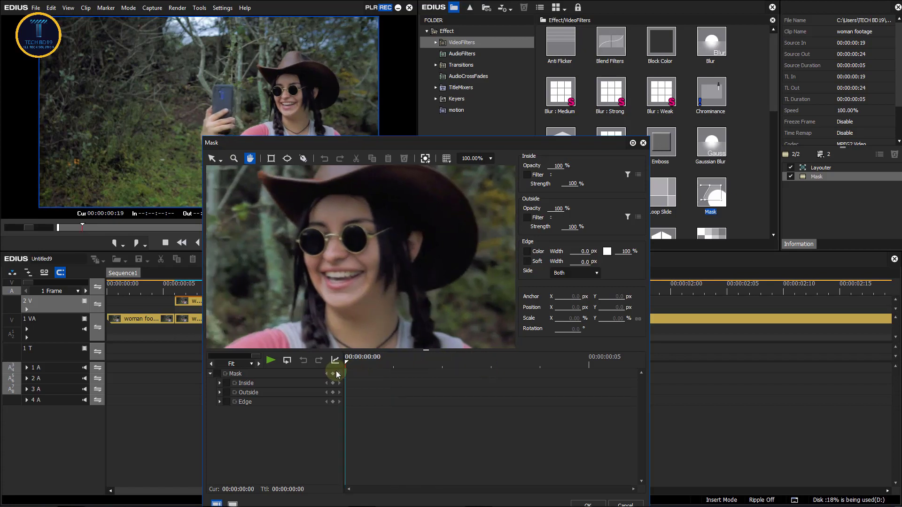
click(287, 159)
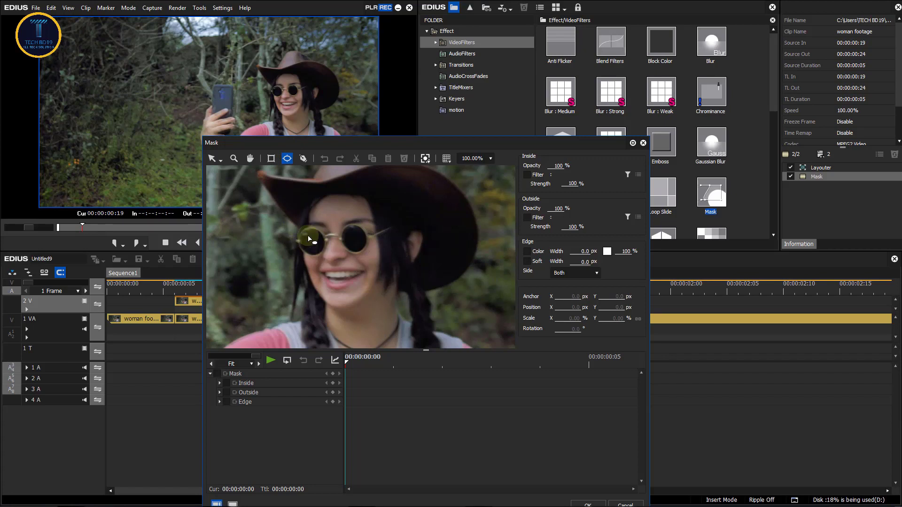
mouse_move(297, 230)
mouse_down()
mouse_move(322, 256)
mouse_move(305, 238)
mouse_up()
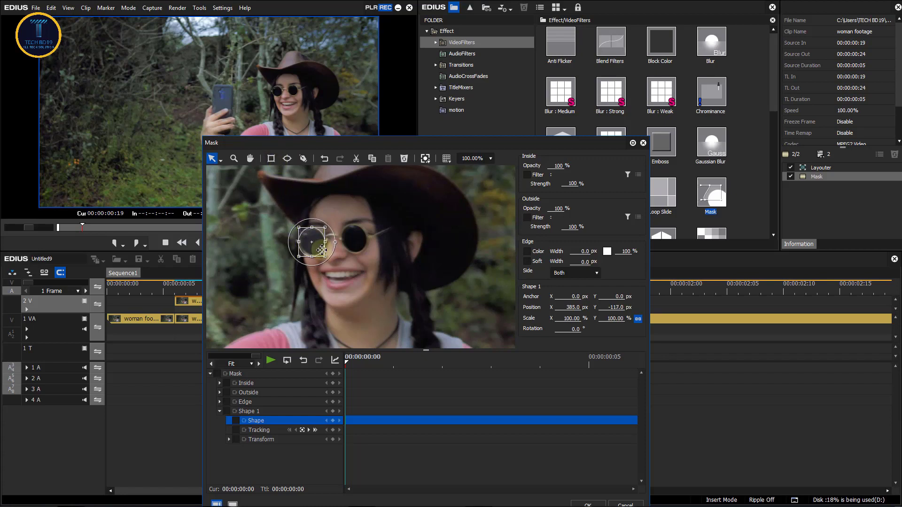
click(287, 158)
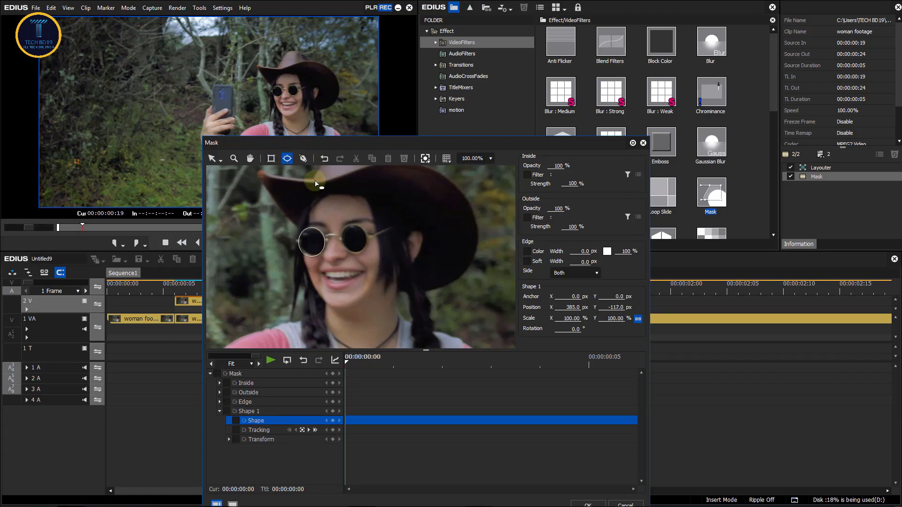
drag(343, 225, 364, 243)
Keyframe the sunglasses mask at frame 00:00:00:00 and enable its Color and Soft edge options
click(212, 158)
click(361, 244)
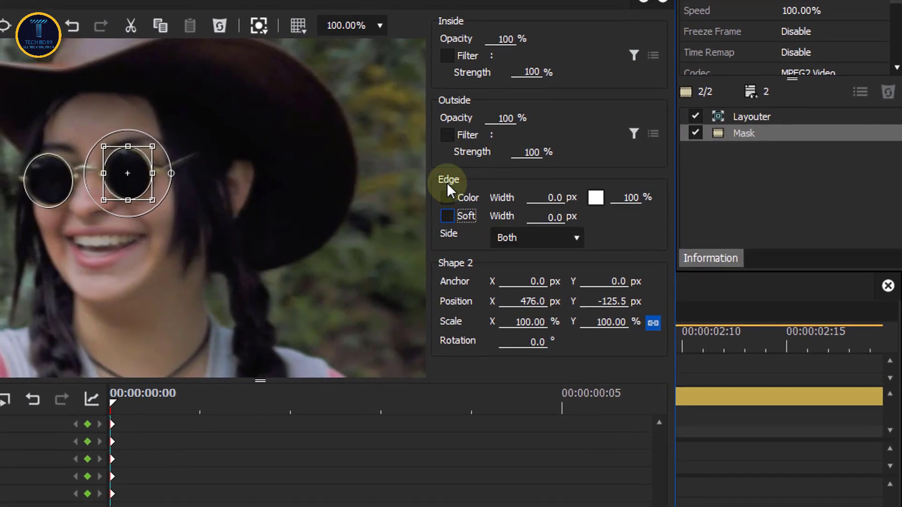
click(526, 252)
click(457, 197)
click(457, 216)
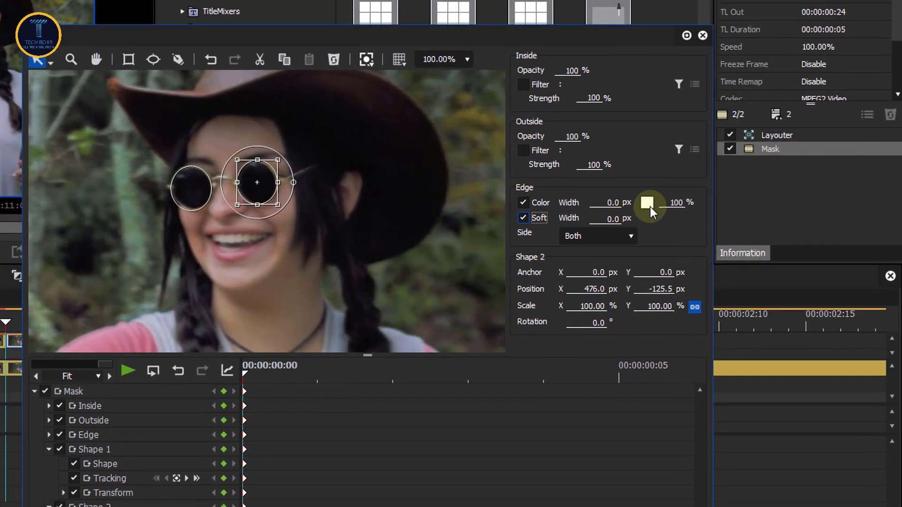
Set the sunglasses mask's edge colour to magenta with a 5 px colour width and a 20 px soft width
click(647, 202)
click(317, 113)
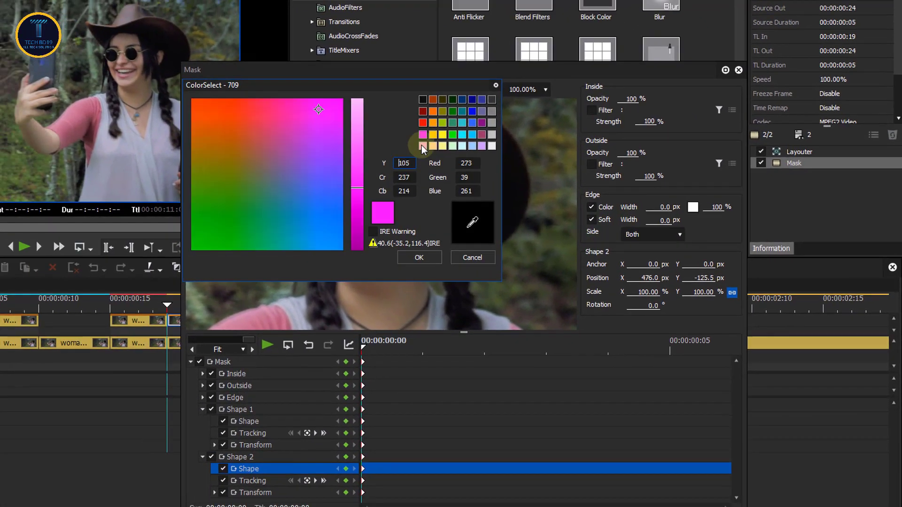
click(446, 255)
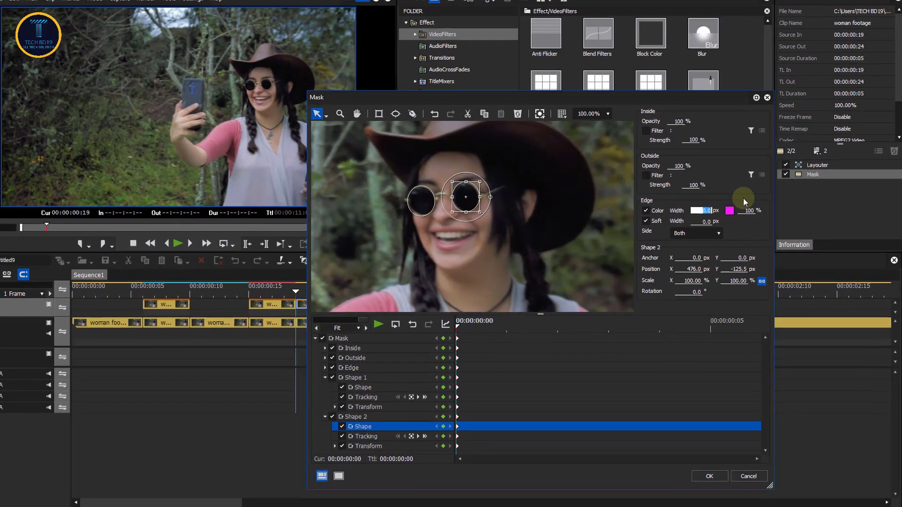
text(5)
key(Tab)
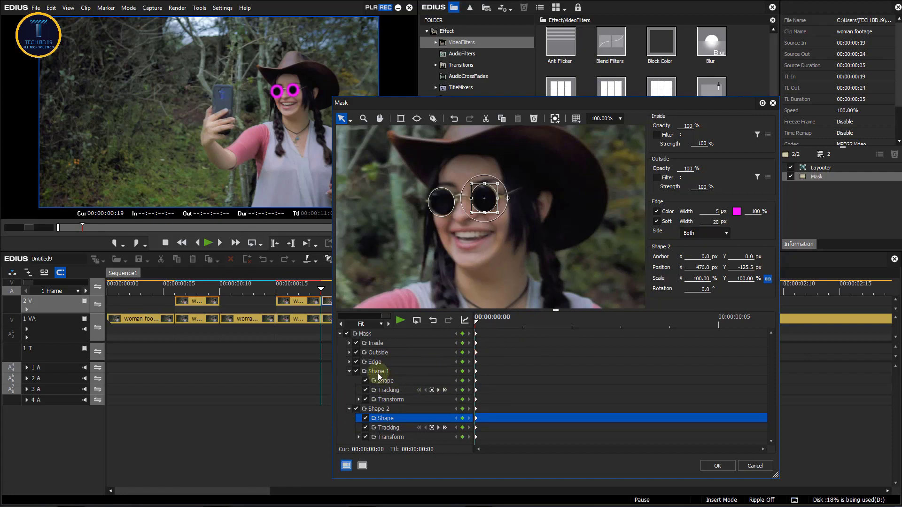
Track both lens shapes forward through the segment, starting each one from frame 00:00:00:00
click(437, 200)
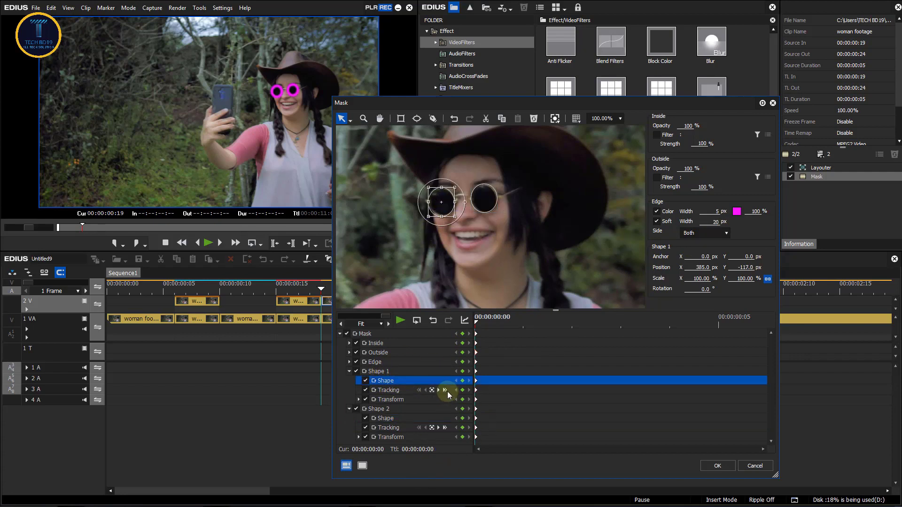
click(445, 390)
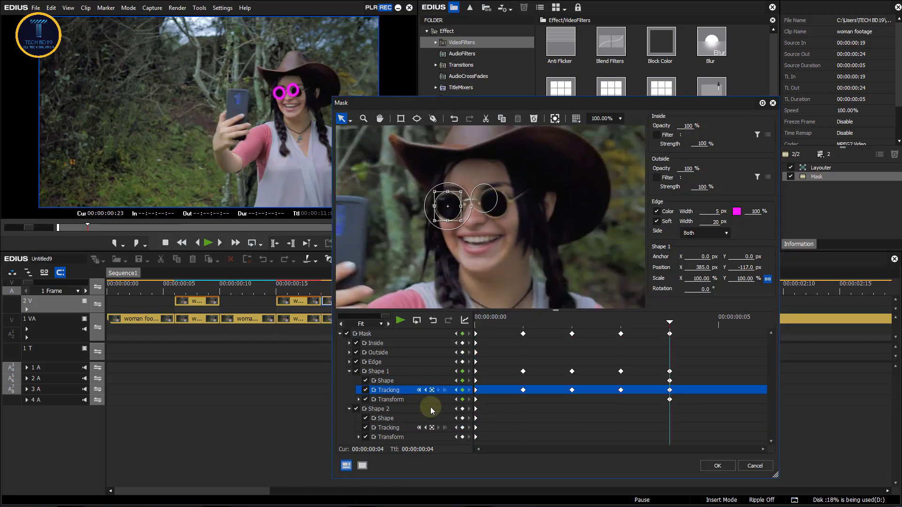
key(Home)
click(484, 197)
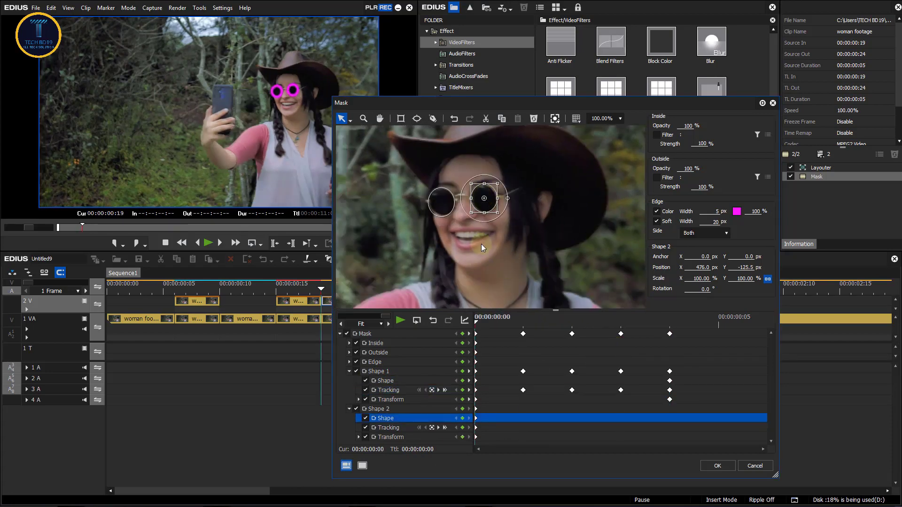
click(445, 428)
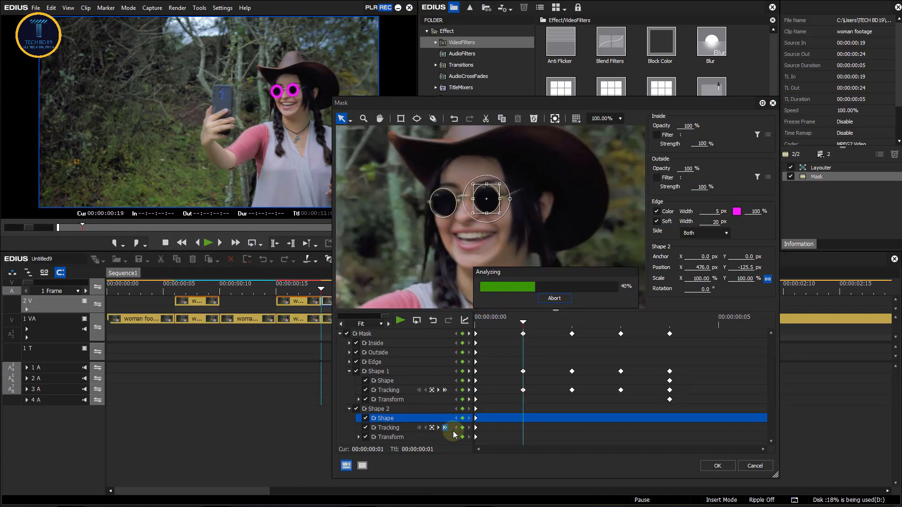
Keyframe edge colour changes on the sunglasses mask at frames 00:00:00:01 to 00:00:00:03, ending in blue, and accept the mask settings
click(474, 323)
drag(473, 323, 523, 334)
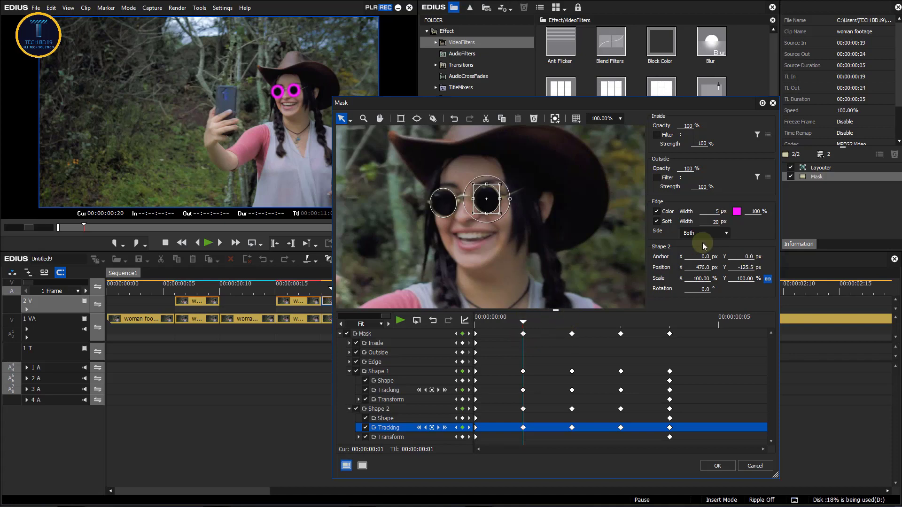
click(737, 212)
click(527, 145)
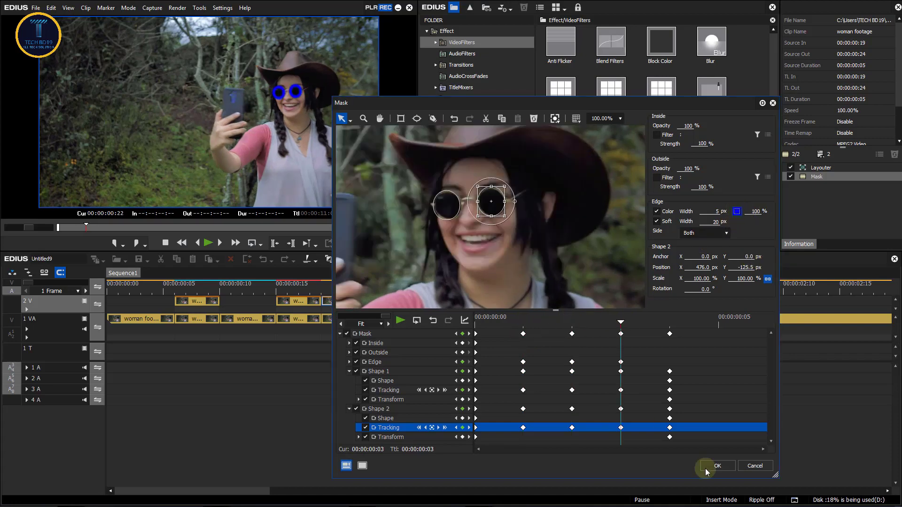
click(715, 465)
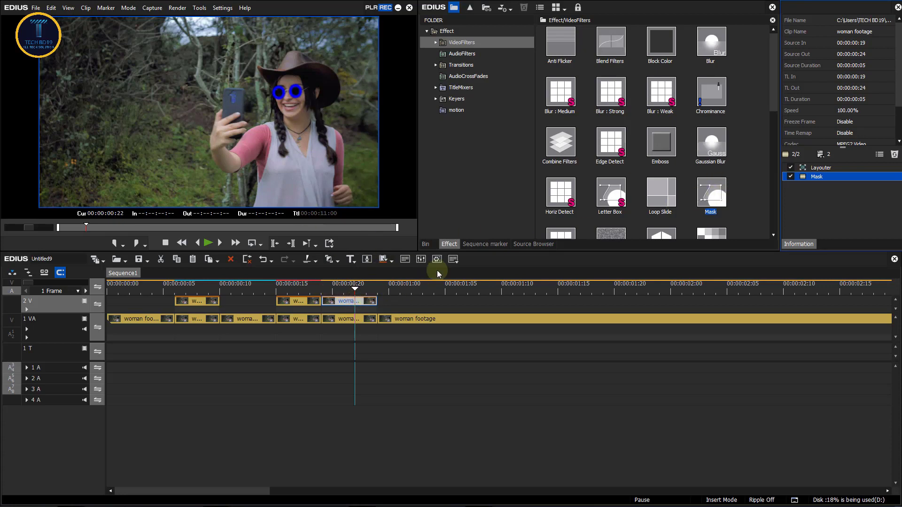
Play the sequence from near its start to review the outline effects and scrub the footage to 00:00:01:20
key(space)
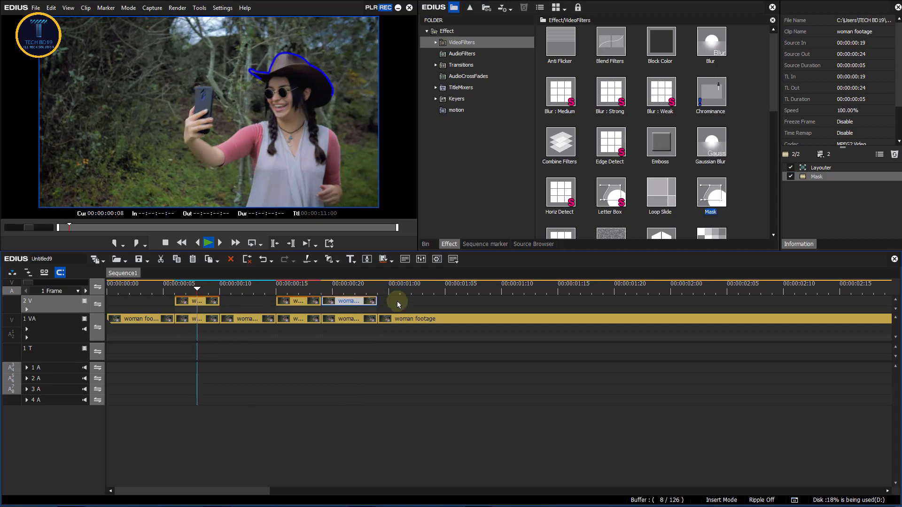
click(140, 287)
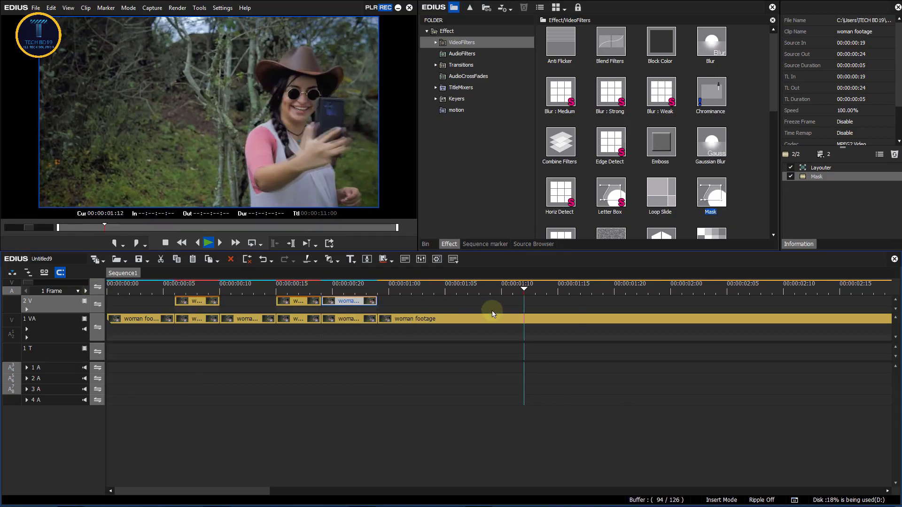
key(space)
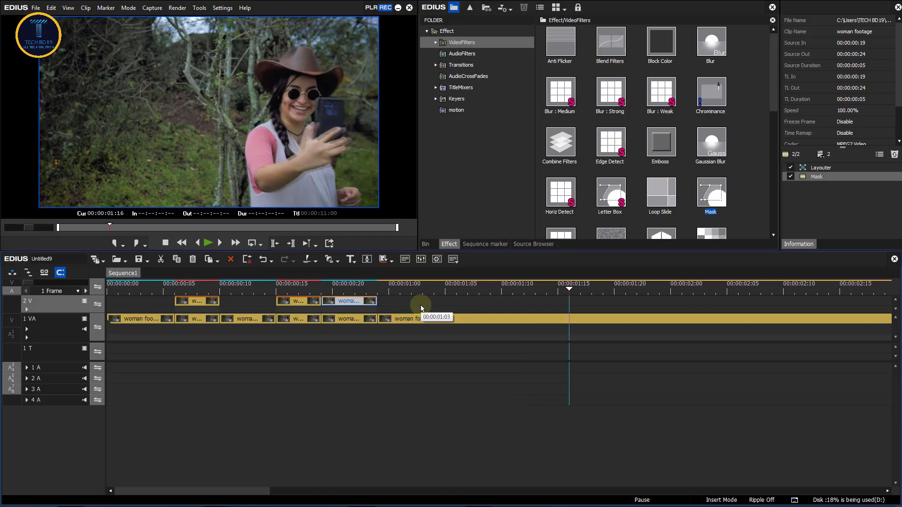
drag(472, 293, 614, 287)
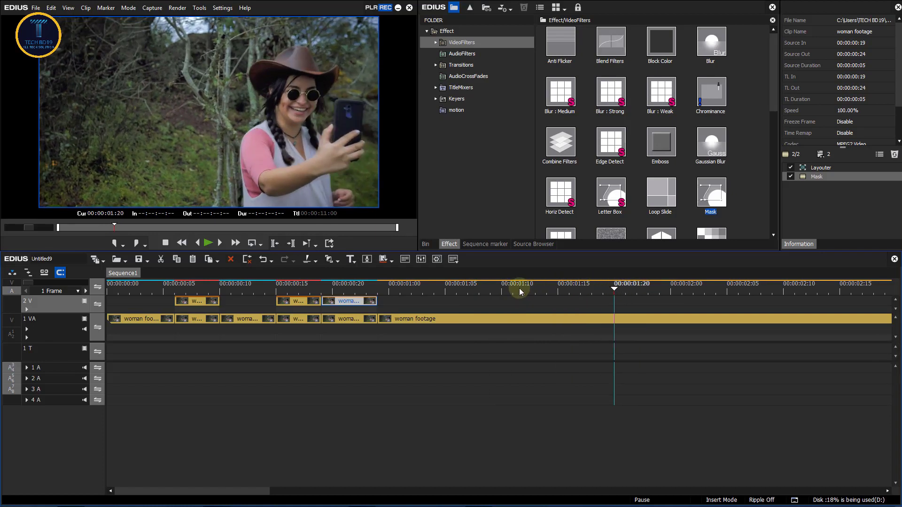